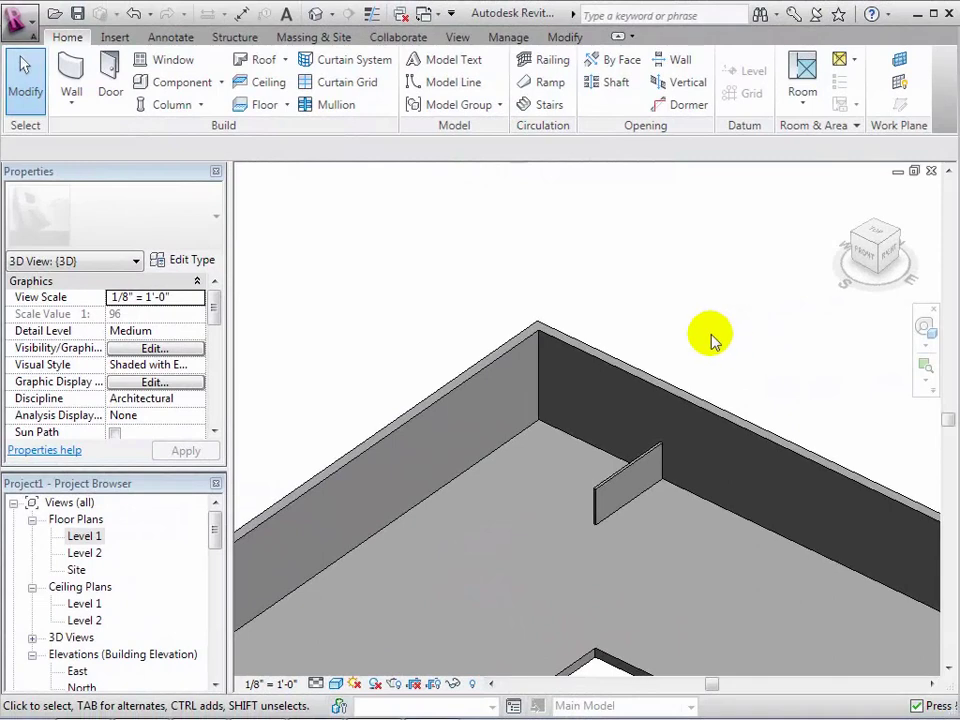
# In the Level 1 plan, place a dishwasher against the kitchen's top wall.
pyautogui.moveTo(643, 326); pyautogui.dragTo(654, 255, button='middle')
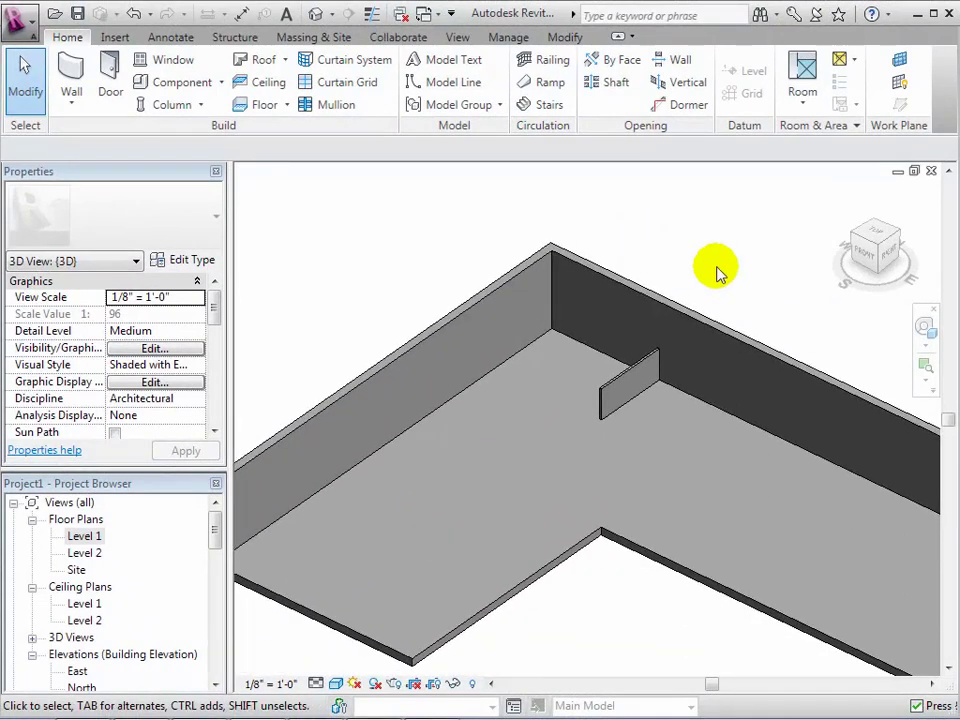
pyautogui.moveTo(851, 261); pyautogui.dragTo(842, 262)
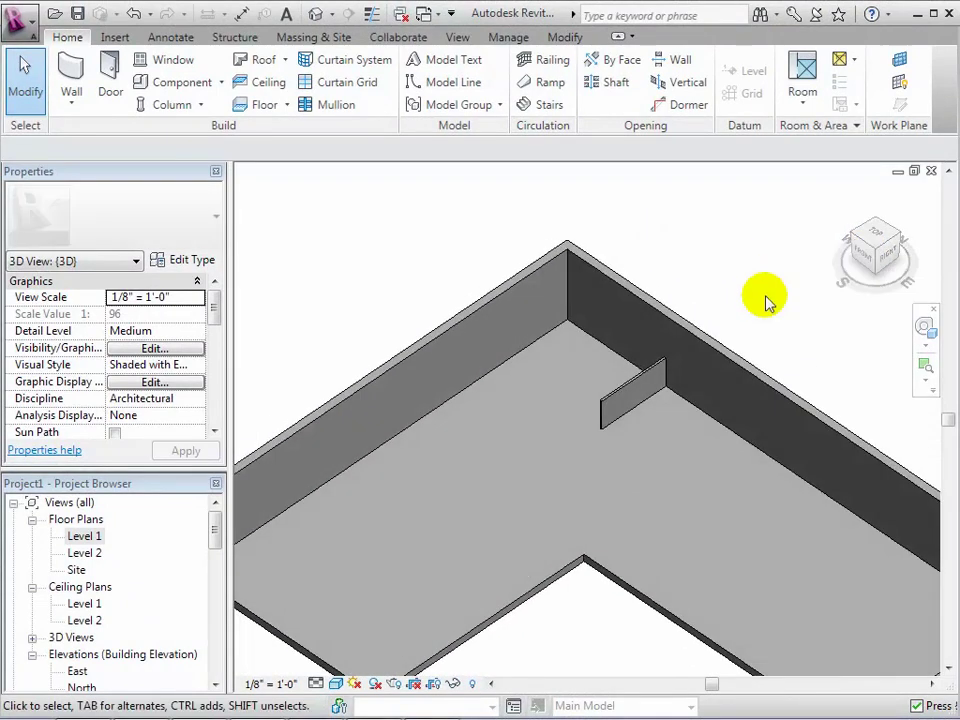
pyautogui.scroll(3, 561, 339)
pyautogui.scroll(2, 561, 339)
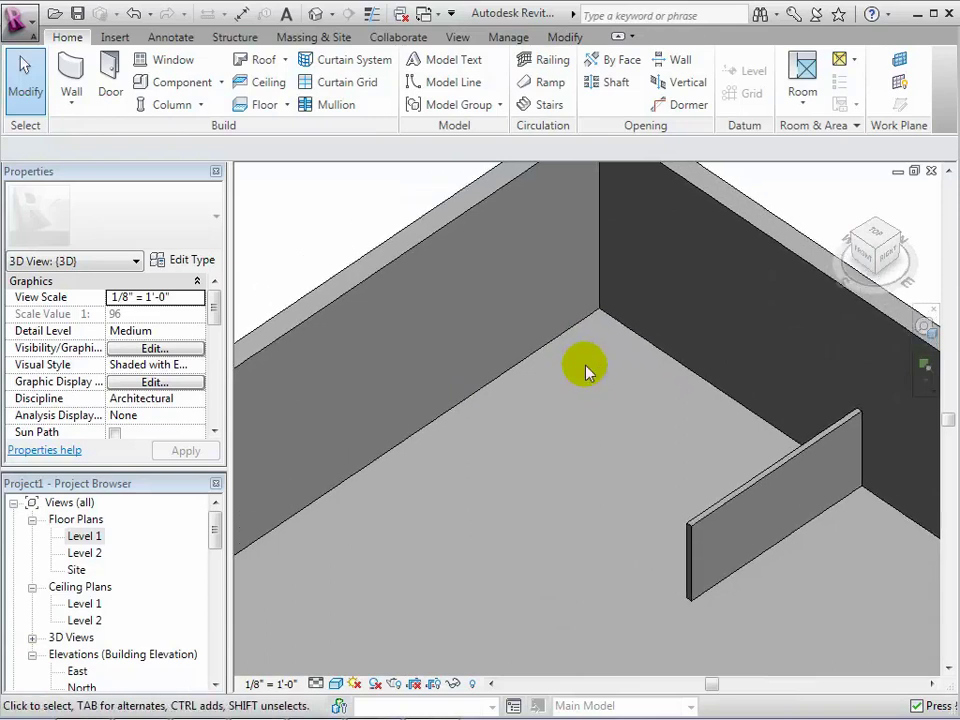
pyautogui.doubleClick(85, 537)
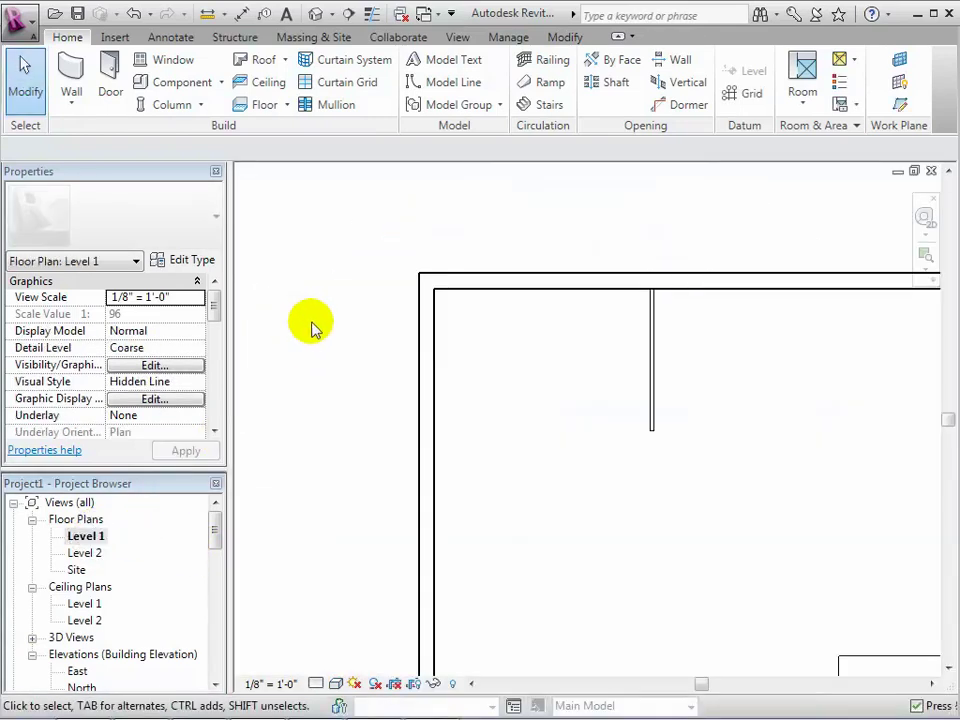
pyautogui.click(195, 86)
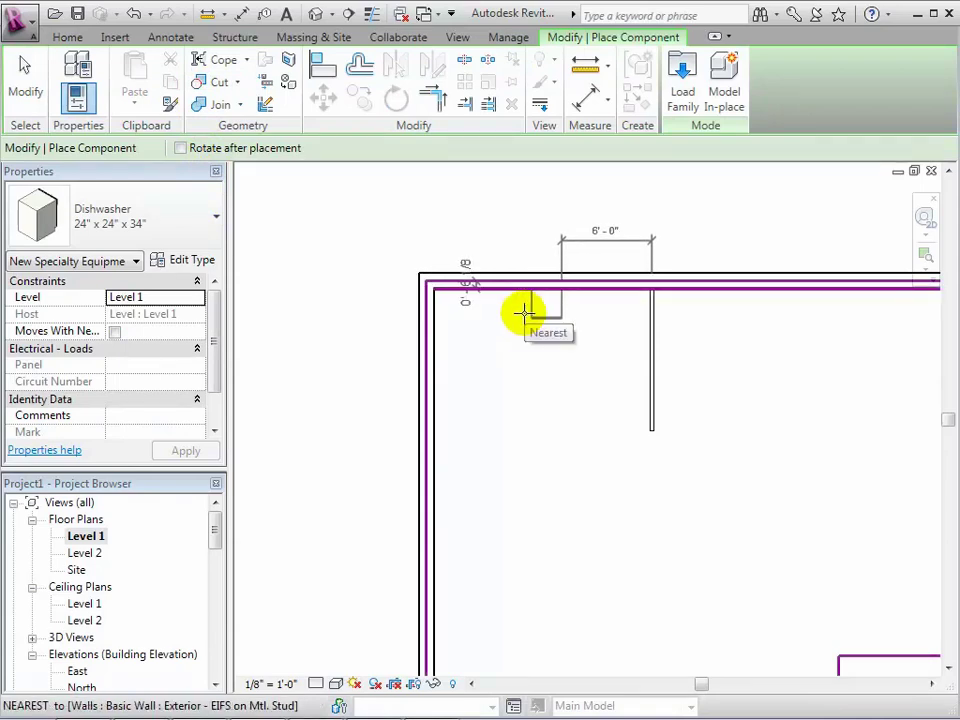
pyautogui.click(523, 313)
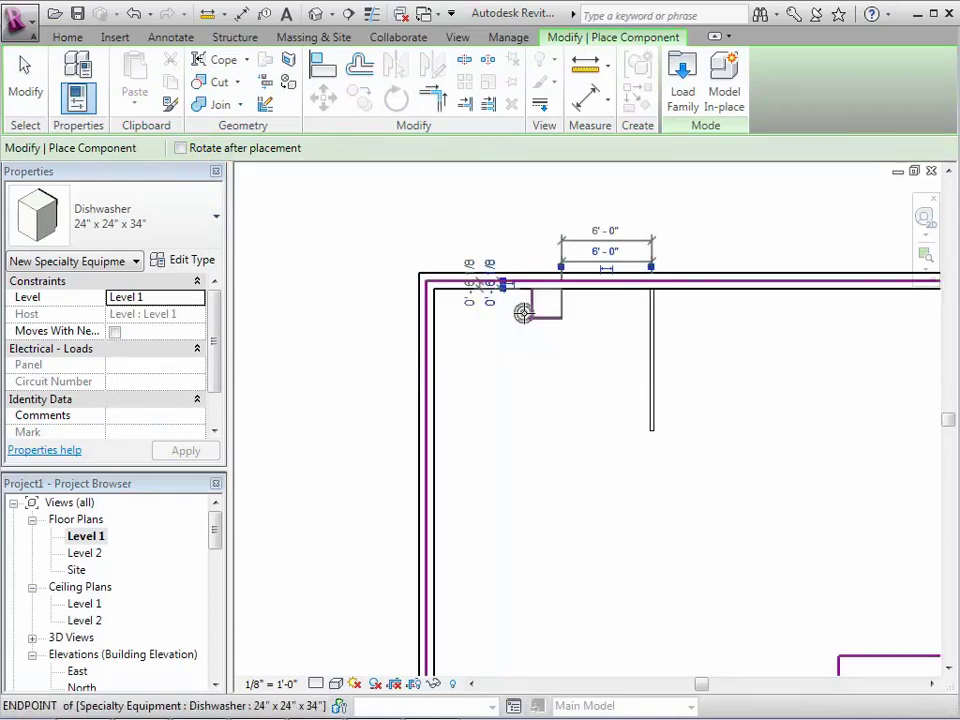
# Place a 30" x 32" RH refrigerator against the left wall.
pyautogui.click(212, 221)
pyautogui.moveTo(216, 279); pyautogui.dragTo(214, 349)
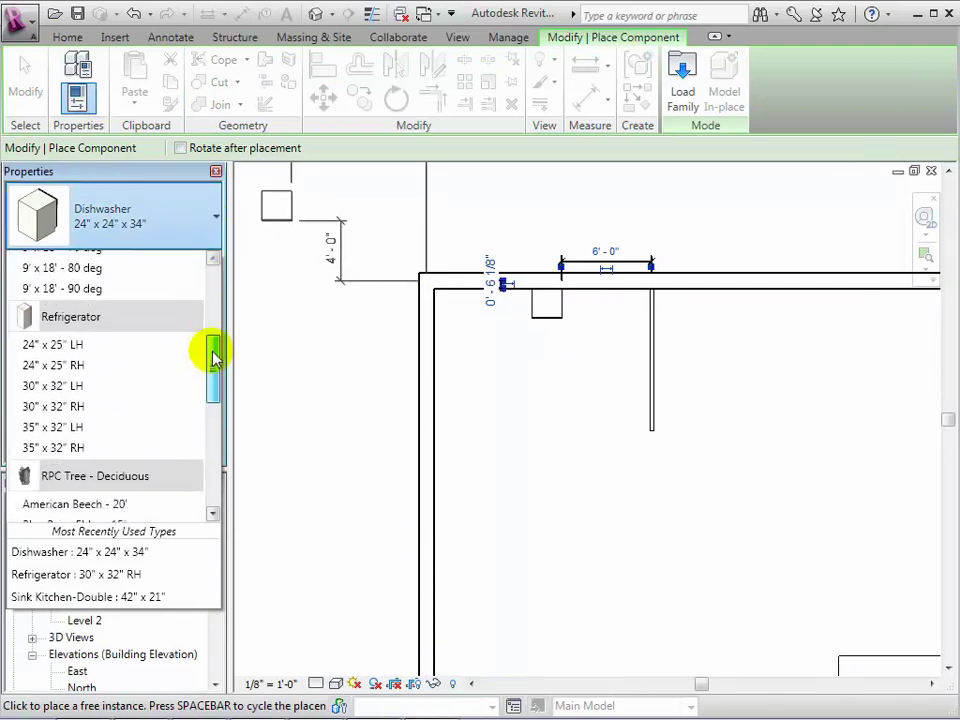
pyautogui.click(79, 410)
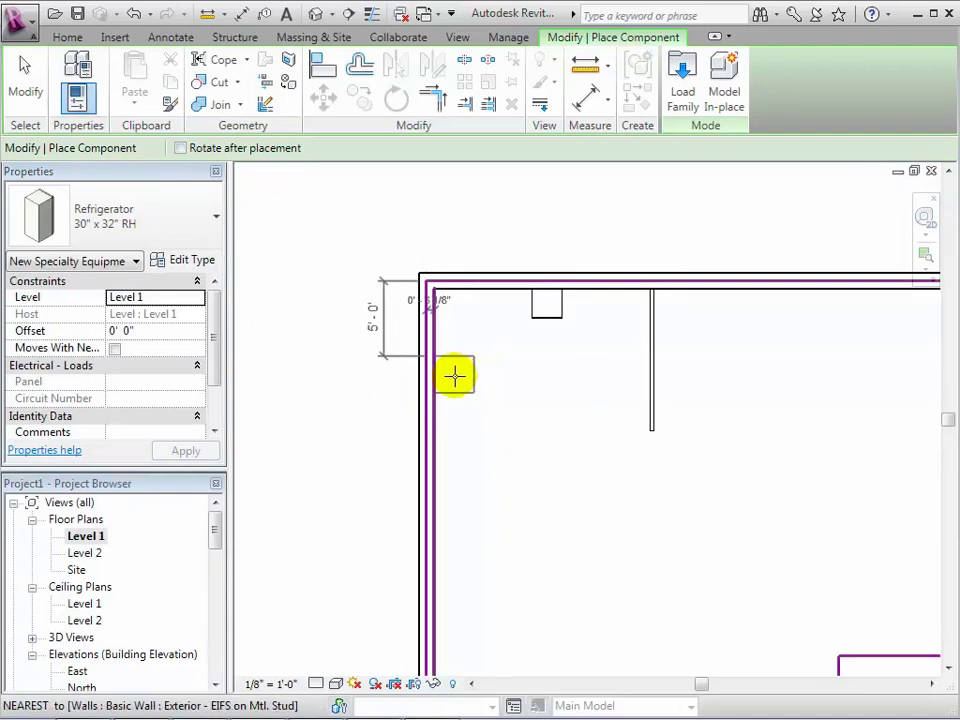
pyautogui.click(455, 375)
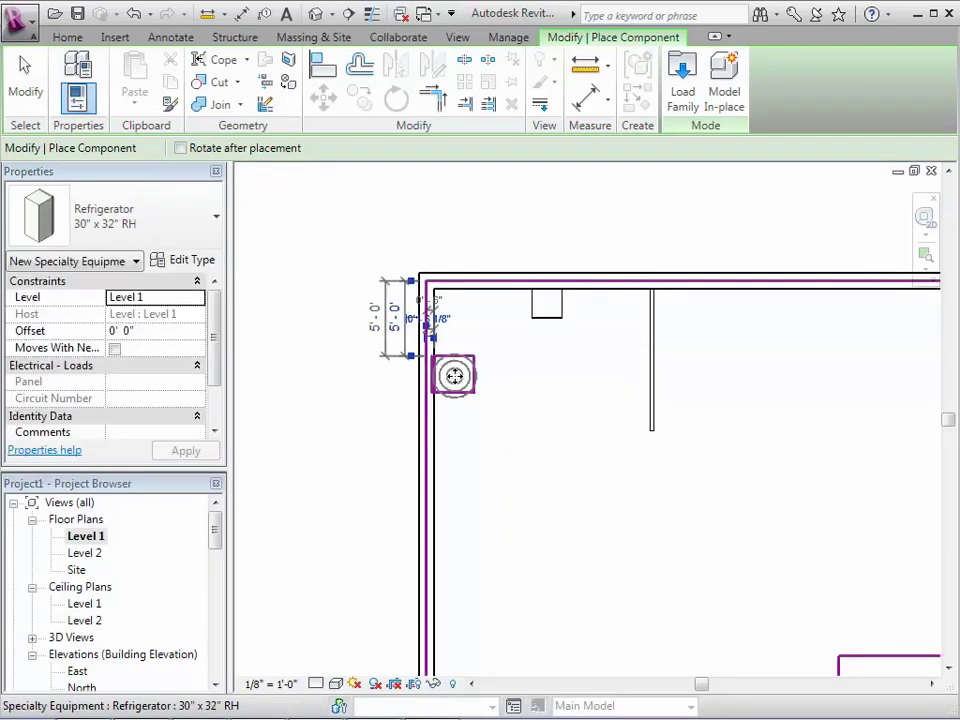
# Place a 42" x 21" double kitchen sink below the dishwasher and view it in 3D.
pyautogui.click(214, 225)
pyautogui.moveTo(217, 345); pyautogui.dragTo(200, 488)
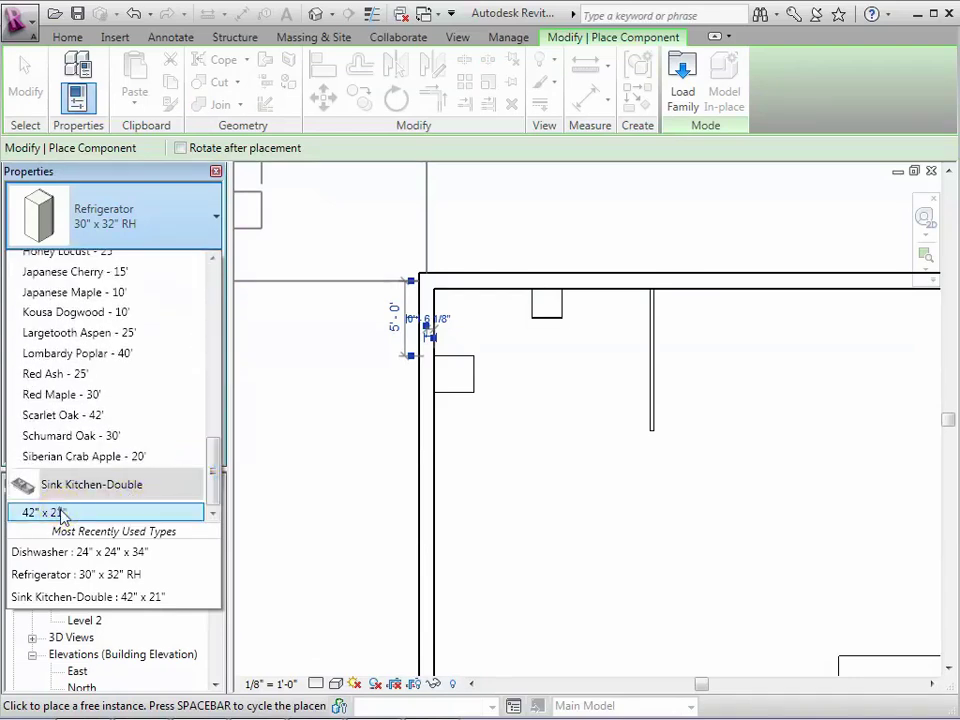
pyautogui.click(64, 512)
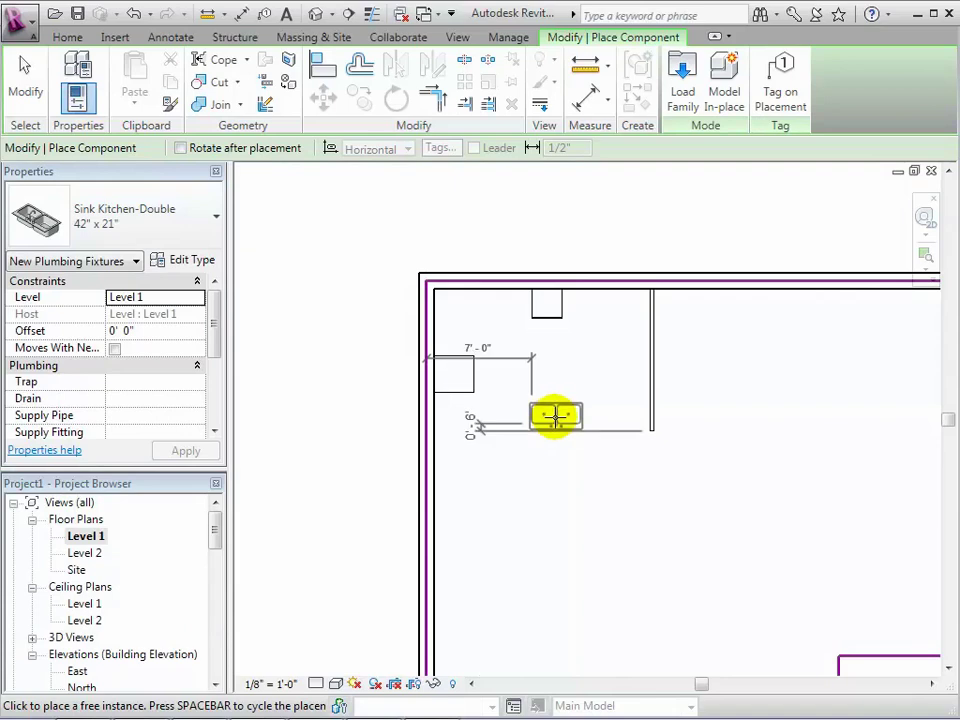
pyautogui.click(555, 415)
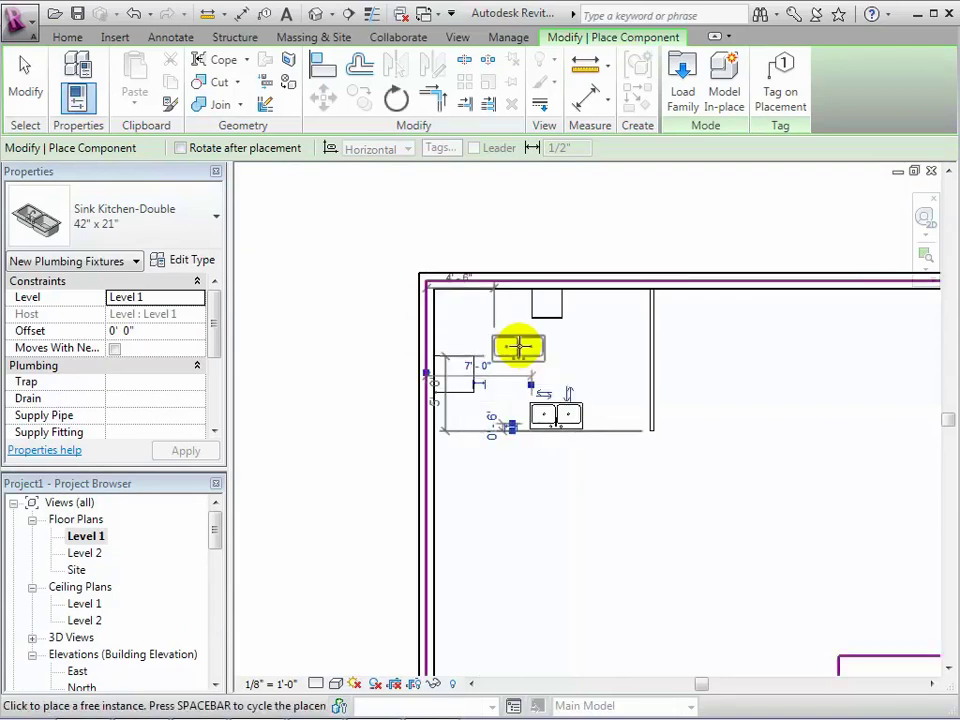
pyautogui.click(317, 15)
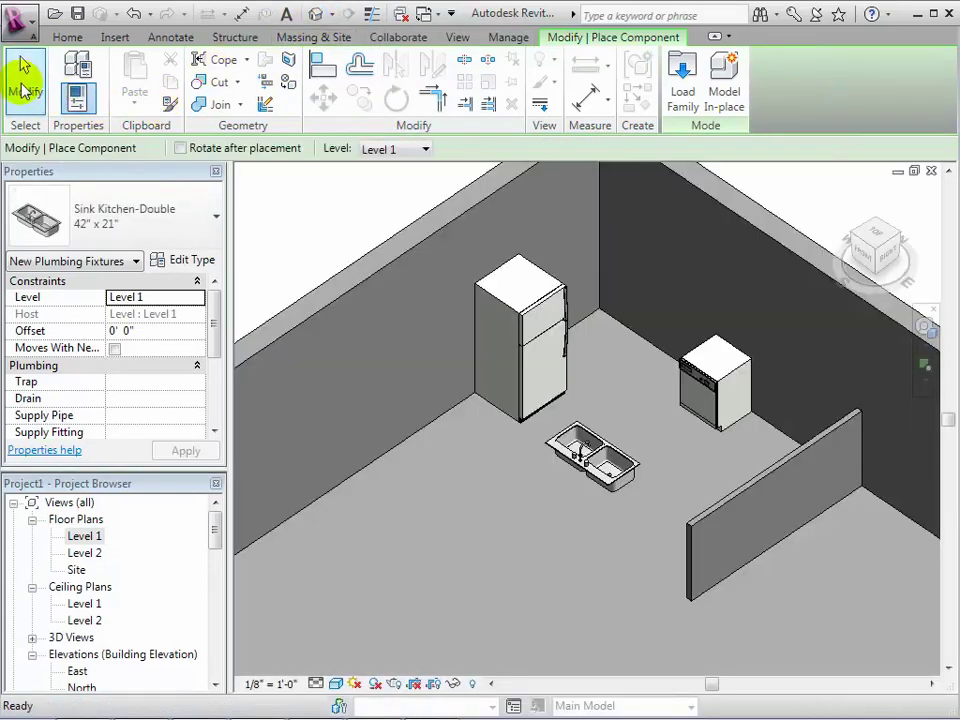
pyautogui.click(23, 78)
pyautogui.moveTo(808, 298)
pyautogui.mouseDown()
pyautogui.moveTo(825, 257)
pyautogui.moveTo(862, 250)
pyautogui.moveTo(874, 268)
pyautogui.moveTo(866, 260)
pyautogui.mouseUp()
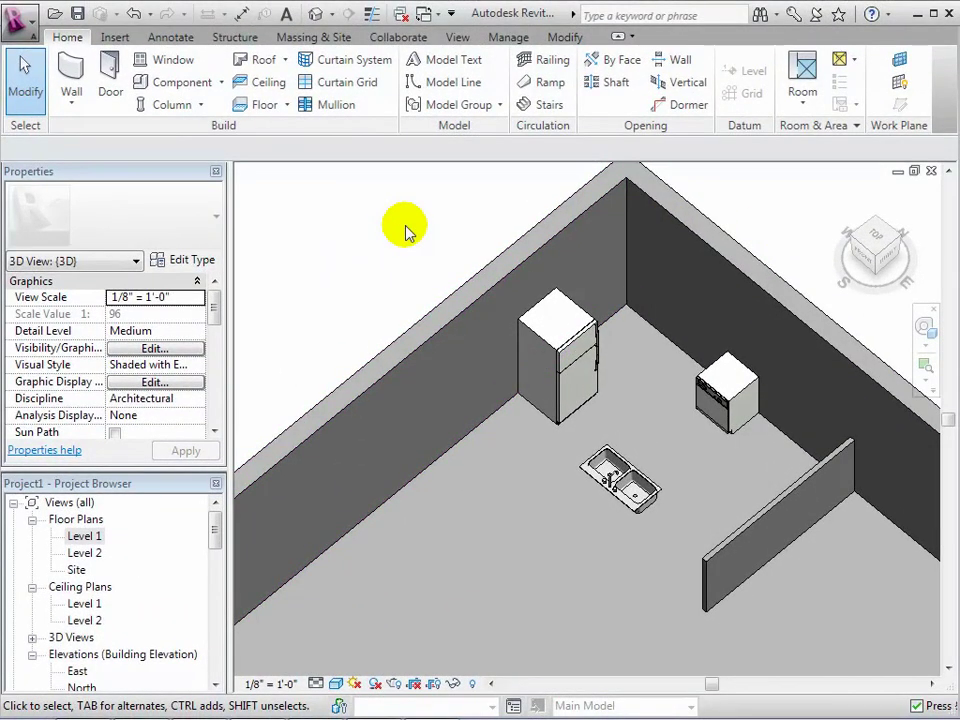
# Create a Model In-Place in the Furniture Systems category, named 'Kitchen Counter'.
pyautogui.click(221, 85)
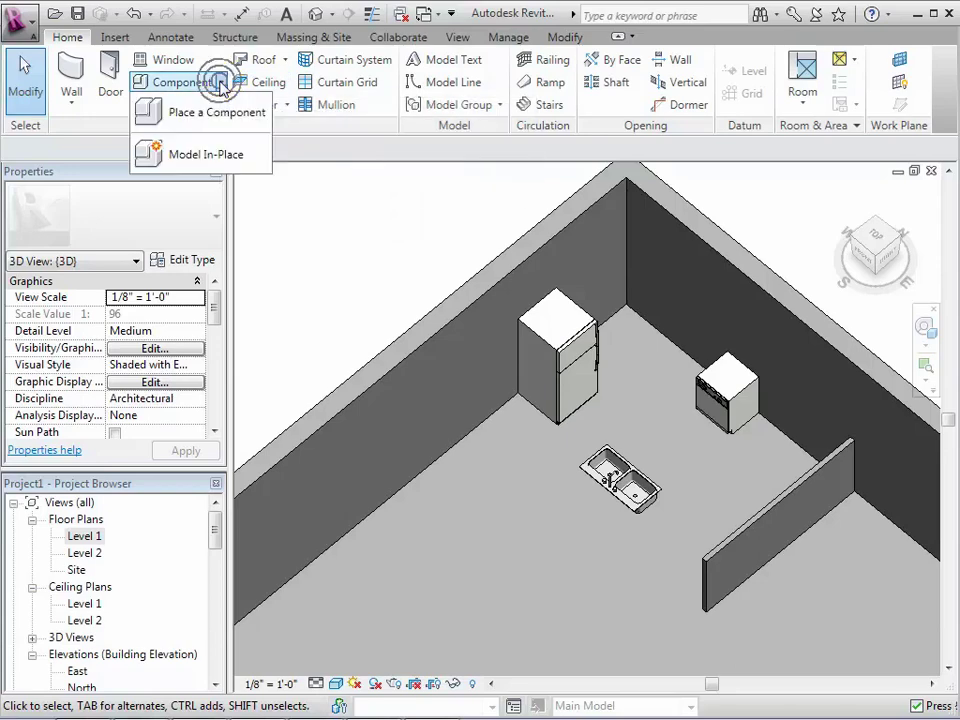
pyautogui.click(218, 155)
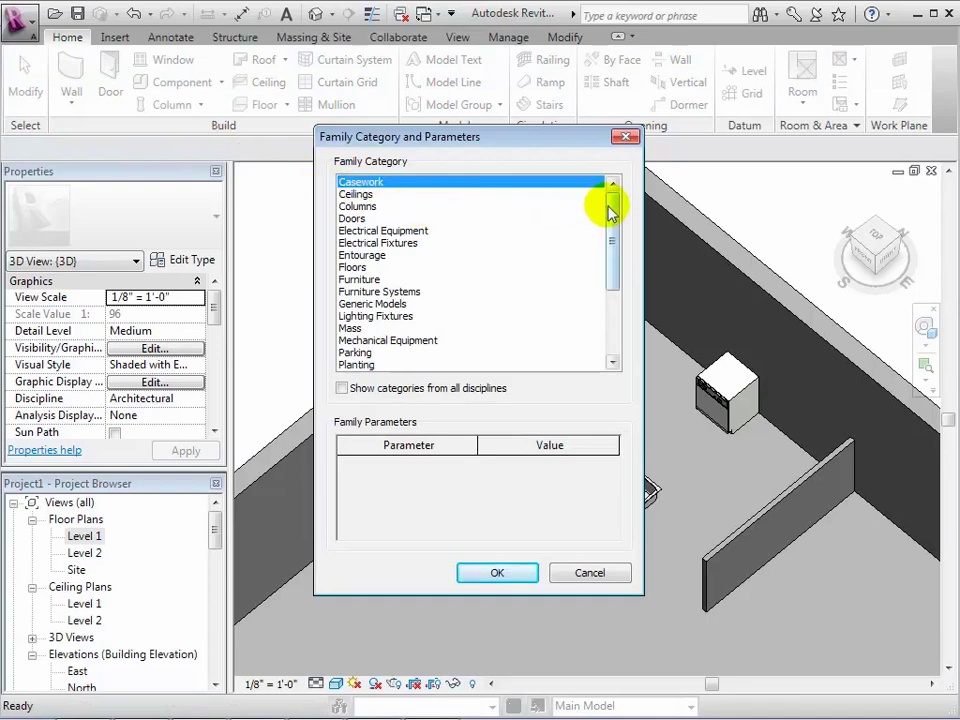
pyautogui.moveTo(607, 208)
pyautogui.mouseDown()
pyautogui.moveTo(616, 285)
pyautogui.moveTo(615, 221)
pyautogui.moveTo(583, 229)
pyautogui.moveTo(614, 328)
pyautogui.mouseUp()
pyautogui.click(342, 388)
pyautogui.click(343, 388)
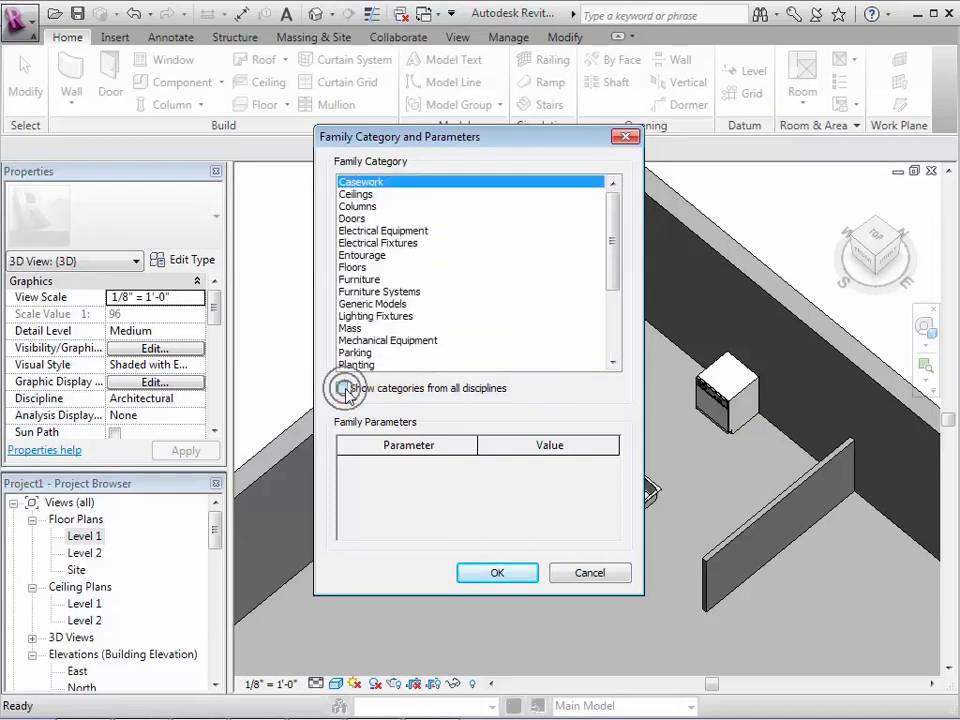
pyautogui.click(374, 292)
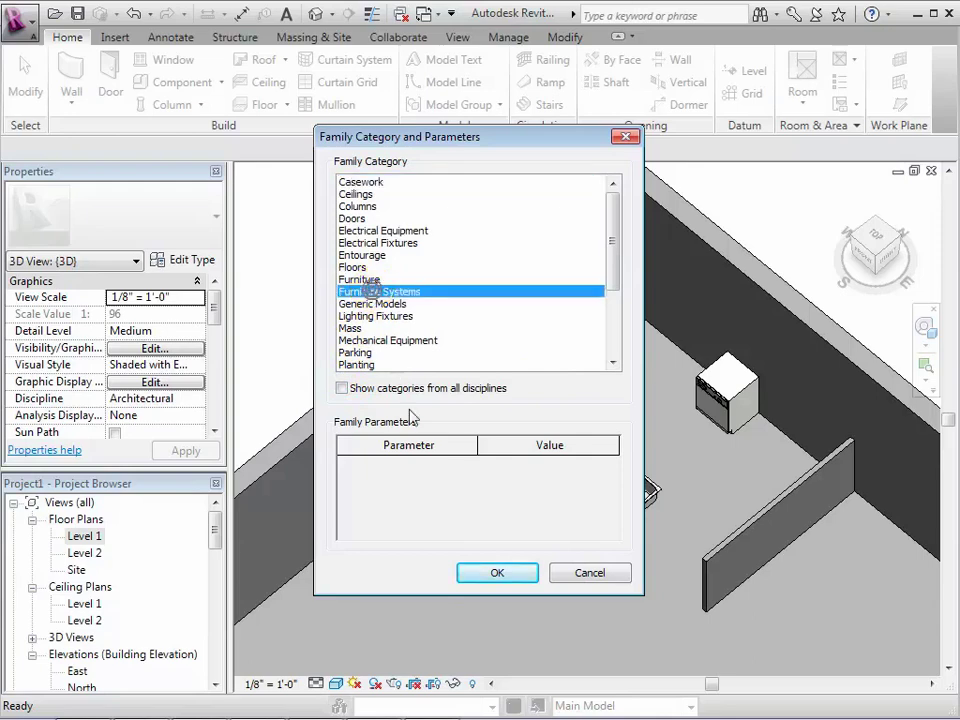
pyautogui.click(498, 572)
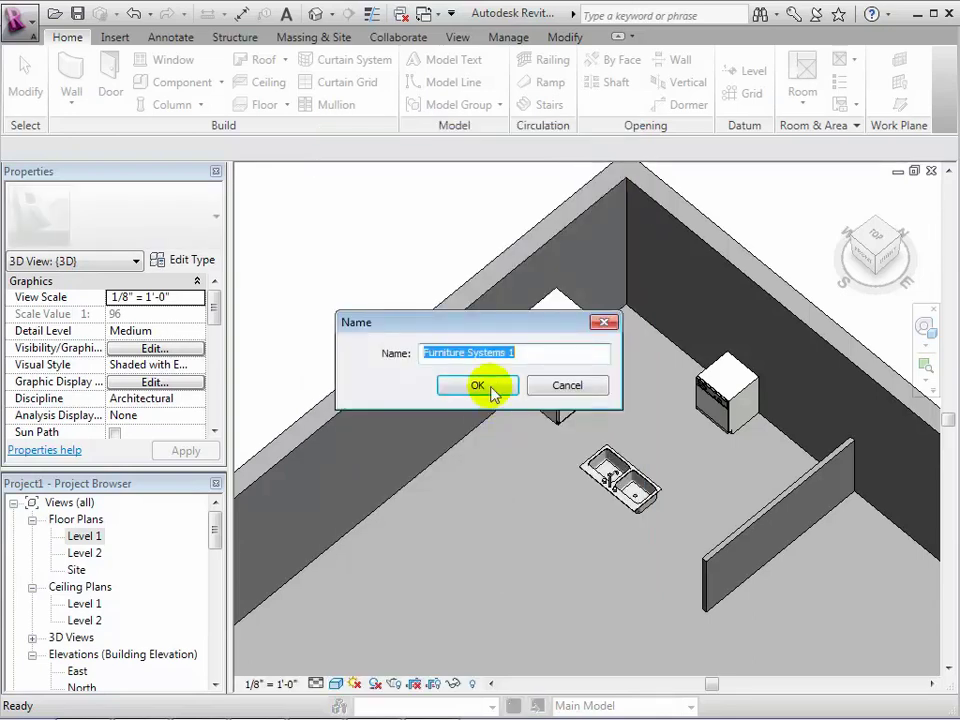
pyautogui.write('Kitchen Counter')
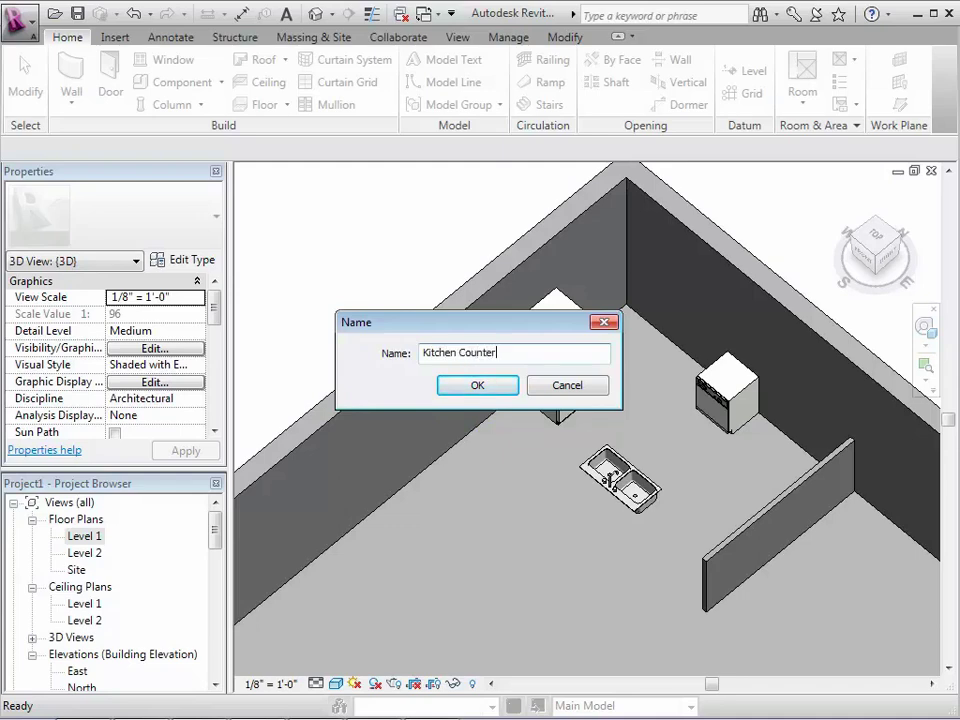
pyautogui.click(477, 385)
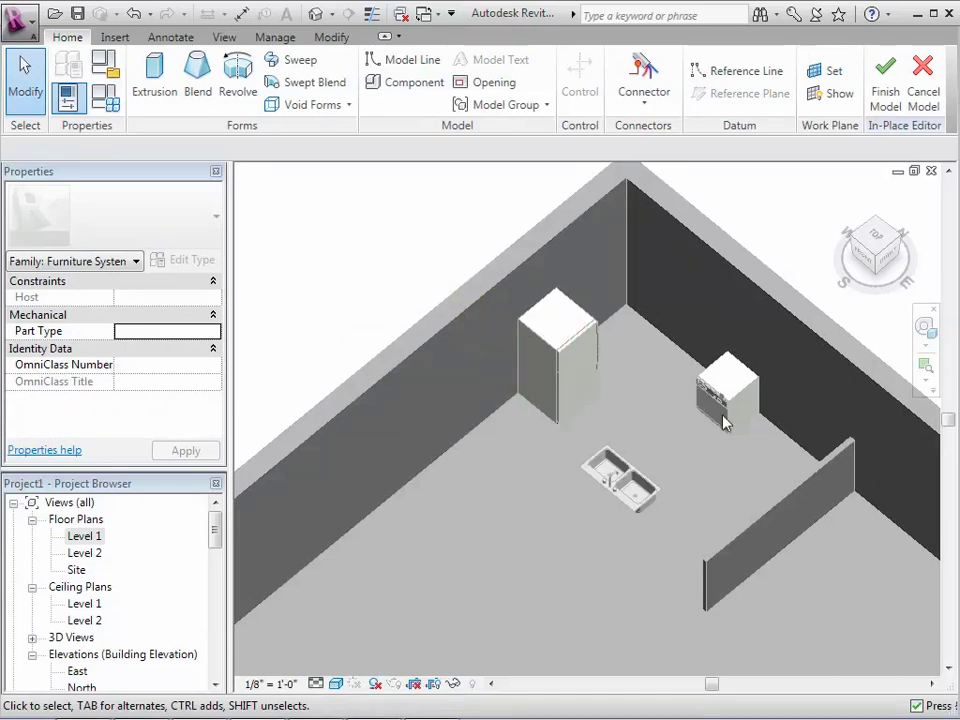
# Open the Level 1 floor plan, zoomed and panned so the kitchen is centred.
pyautogui.doubleClick(88, 537)
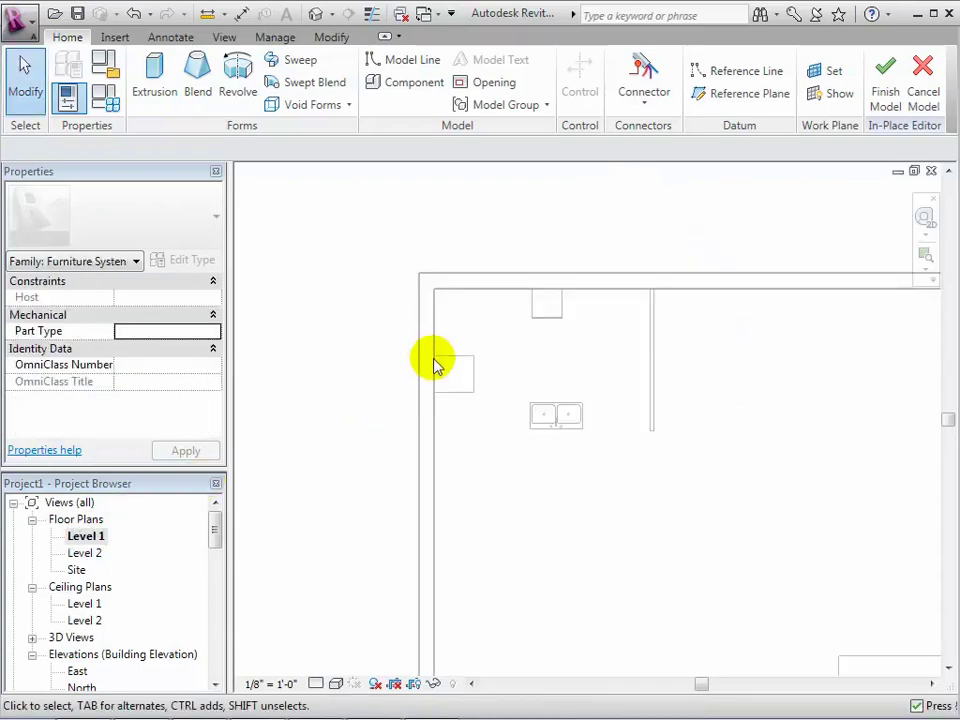
pyautogui.scroll(2, 435, 366)
pyautogui.scroll(1, 654, 369)
pyautogui.moveTo(654, 369); pyautogui.dragTo(649, 414, button='middle')
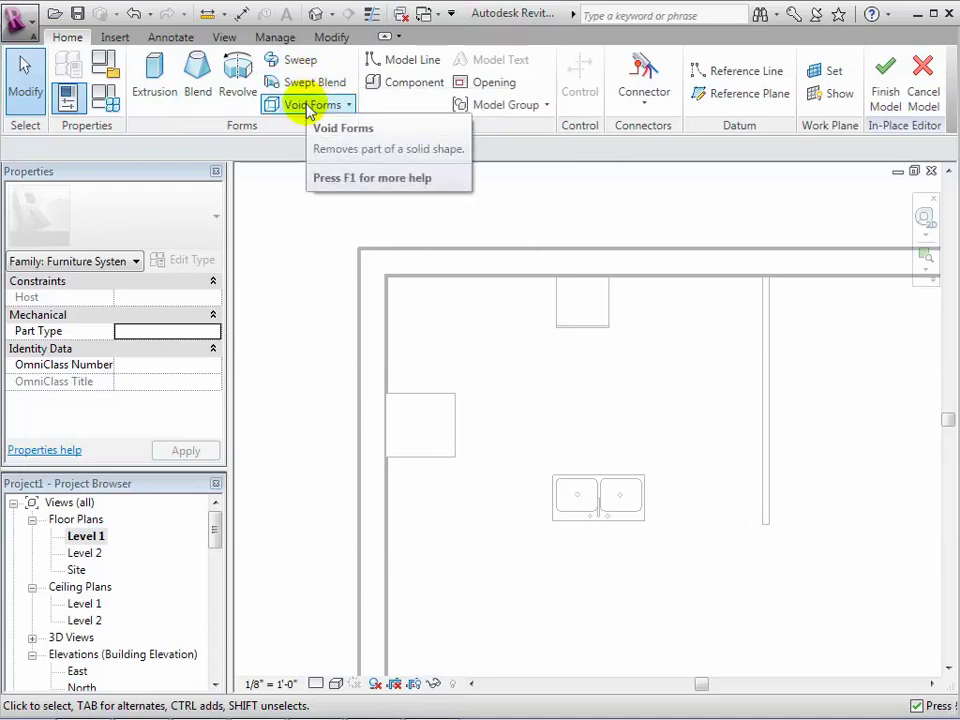
# Start a solid extrusion and sketch the U-shaped counter outline along the walls.
pyautogui.click(155, 80)
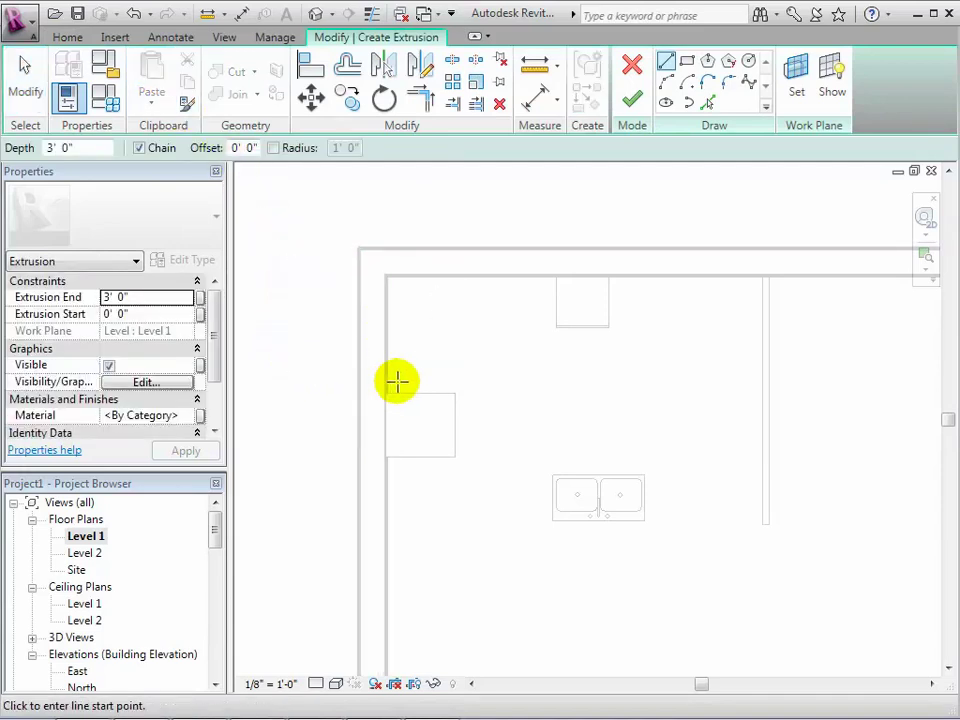
pyautogui.click(557, 324)
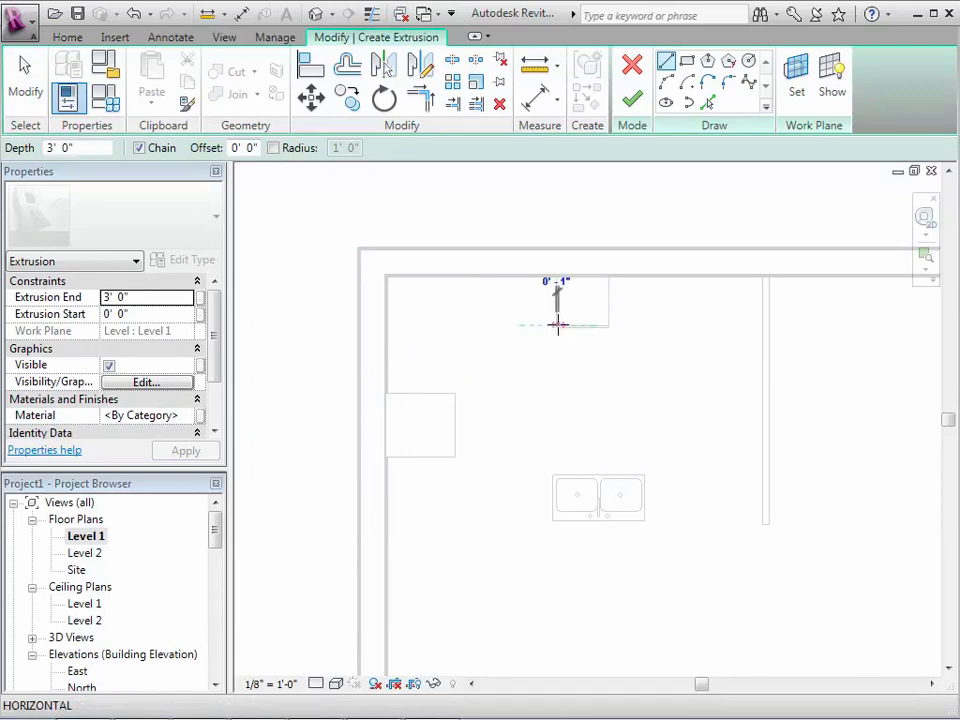
pyautogui.click(445, 324)
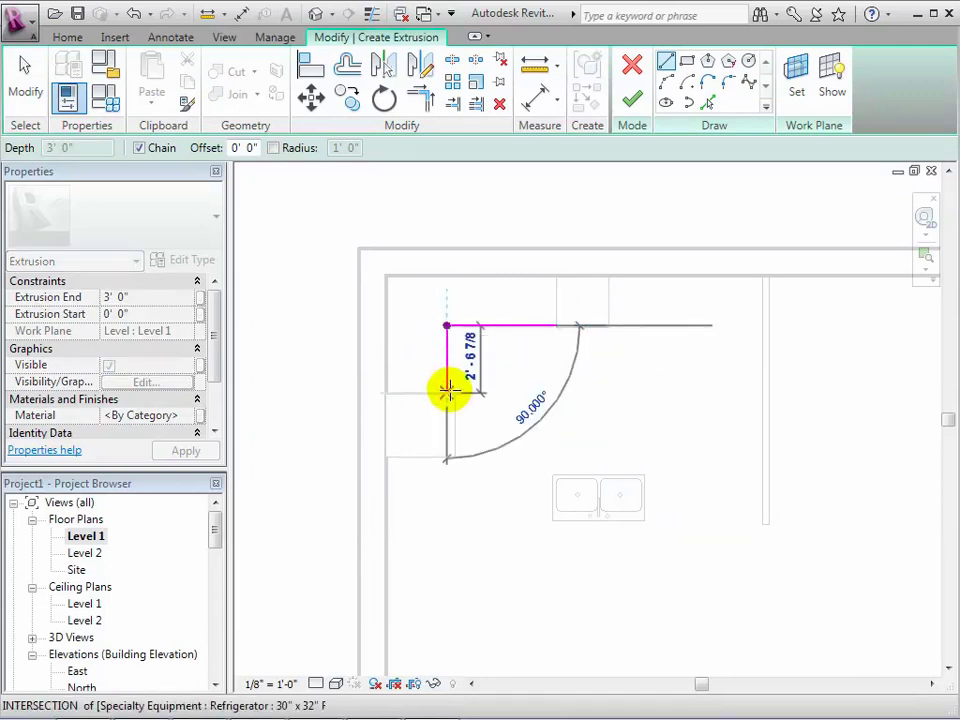
pyautogui.click(446, 391)
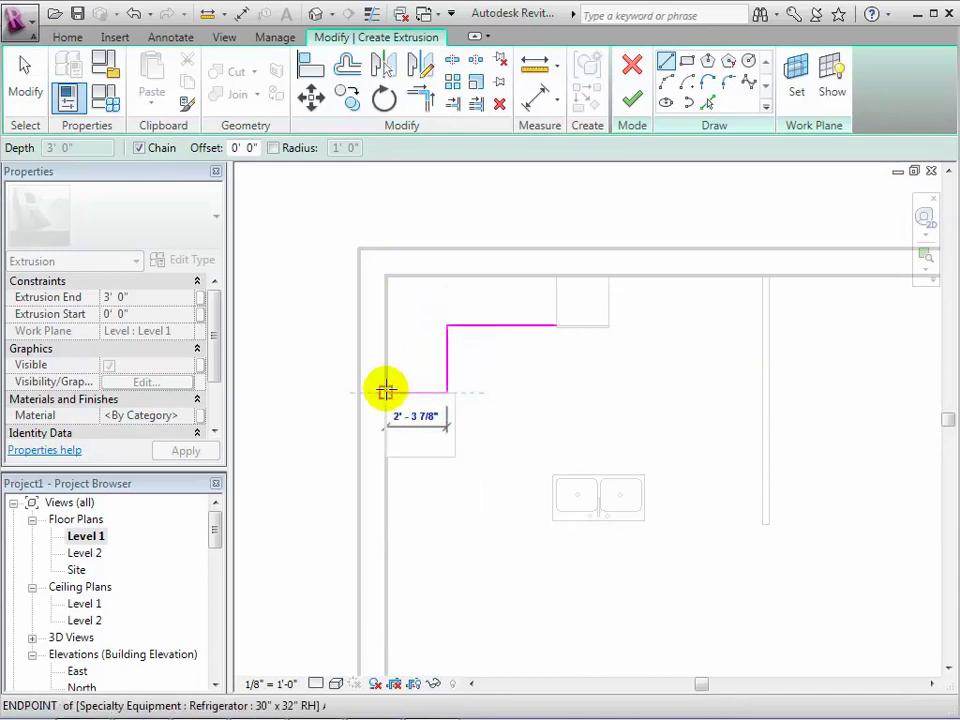
pyautogui.click(388, 392)
pyautogui.click(386, 274)
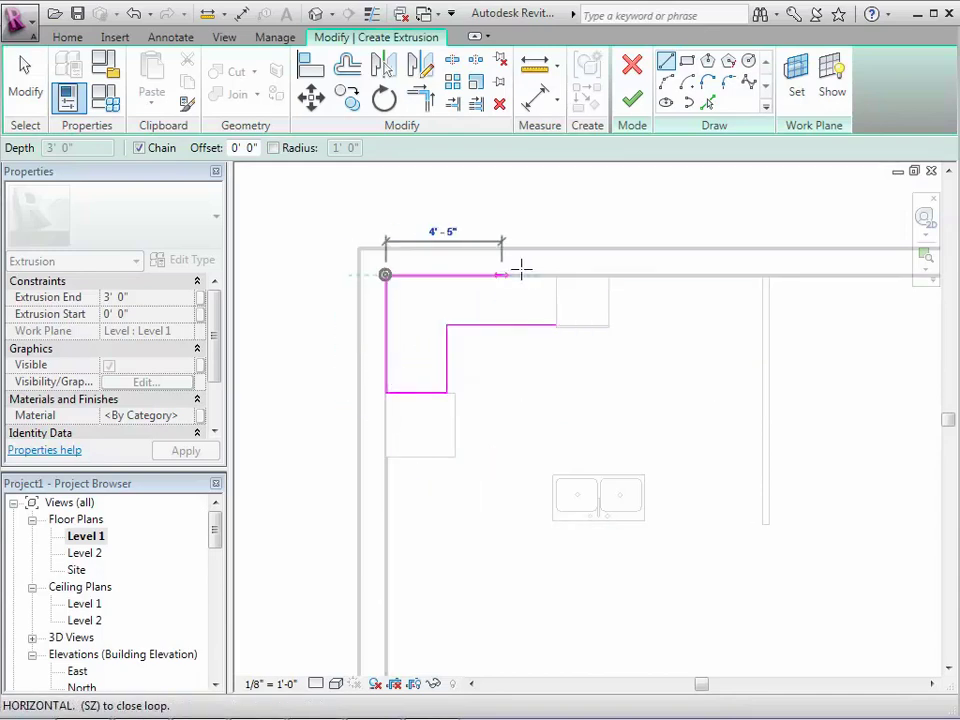
pyautogui.click(762, 275)
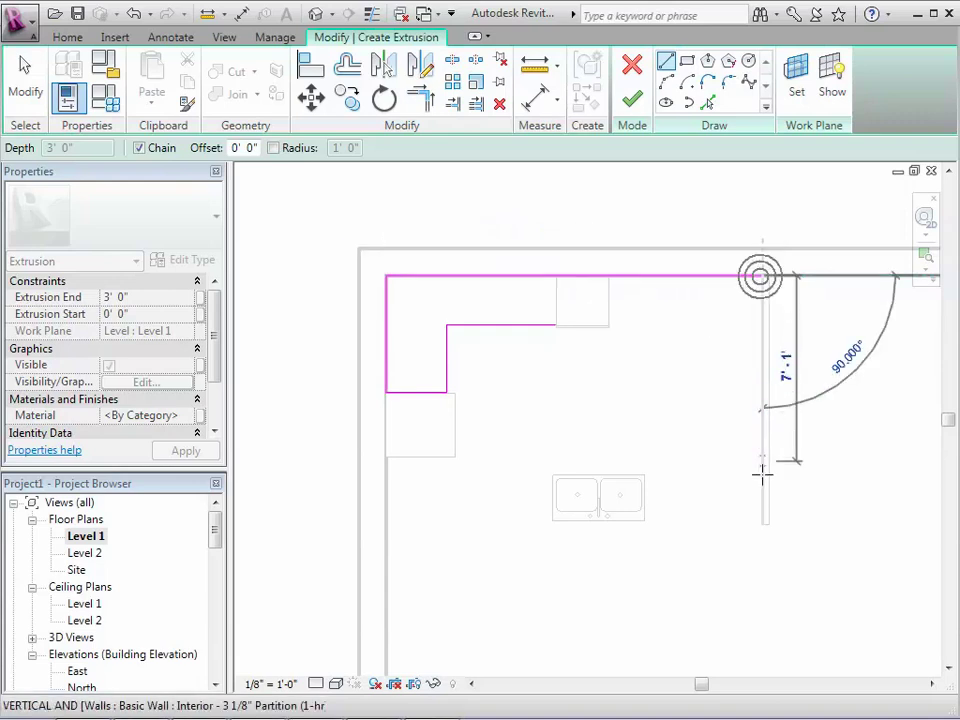
pyautogui.click(762, 521)
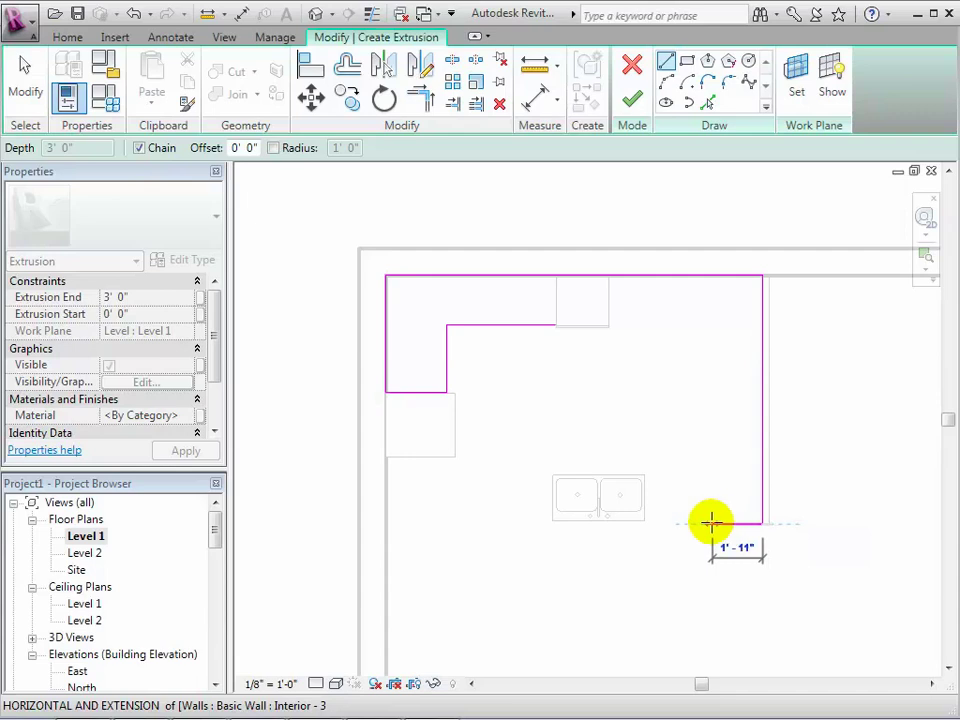
pyautogui.click(709, 522)
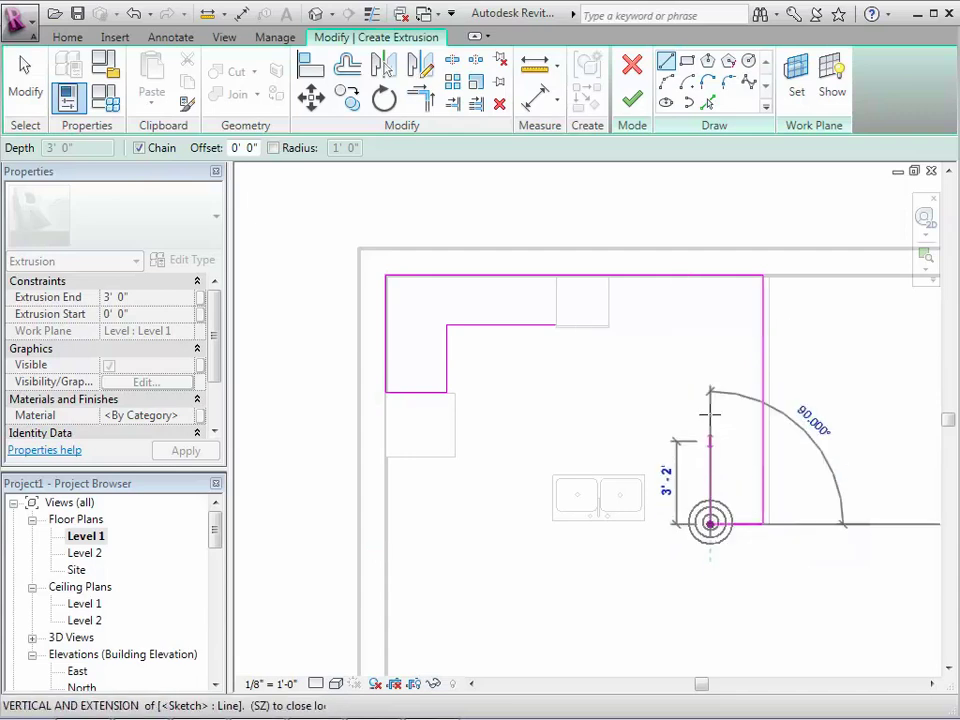
pyautogui.click(707, 313)
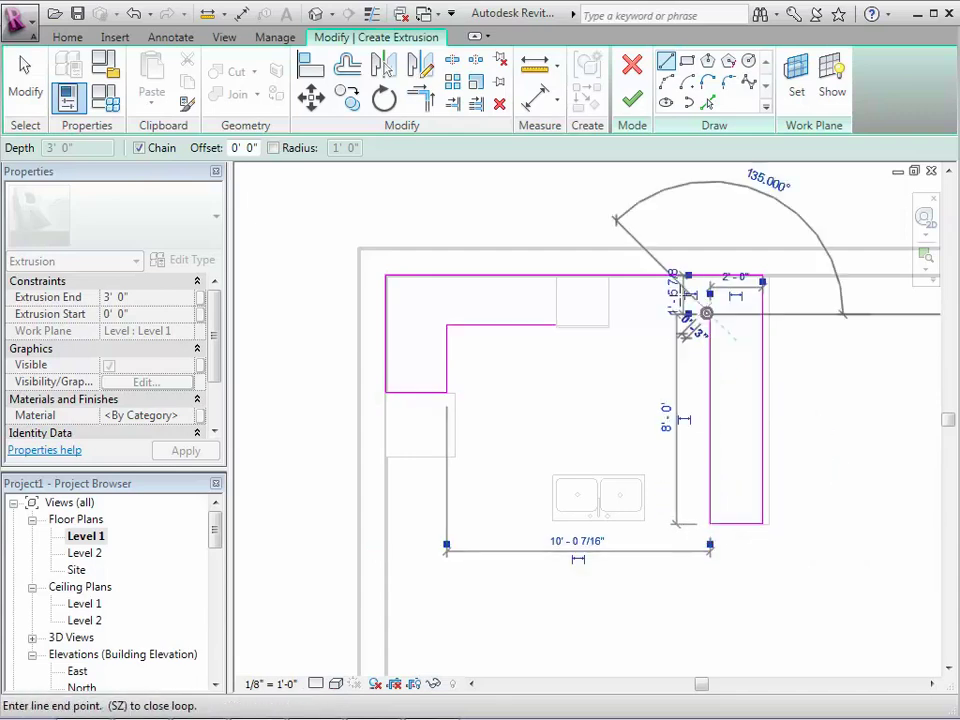
# Join the counter's inner top and right edges into a corner with Trim/Extend to Corner.
pyautogui.click(420, 95)
pyautogui.click(514, 324)
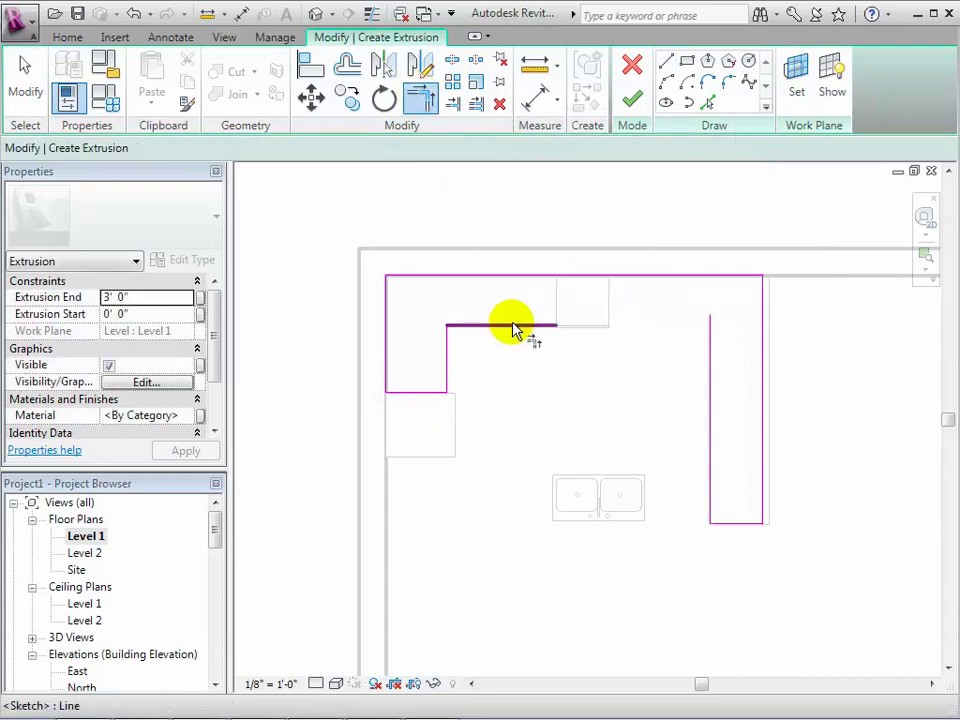
pyautogui.click(711, 365)
pyautogui.click(711, 360)
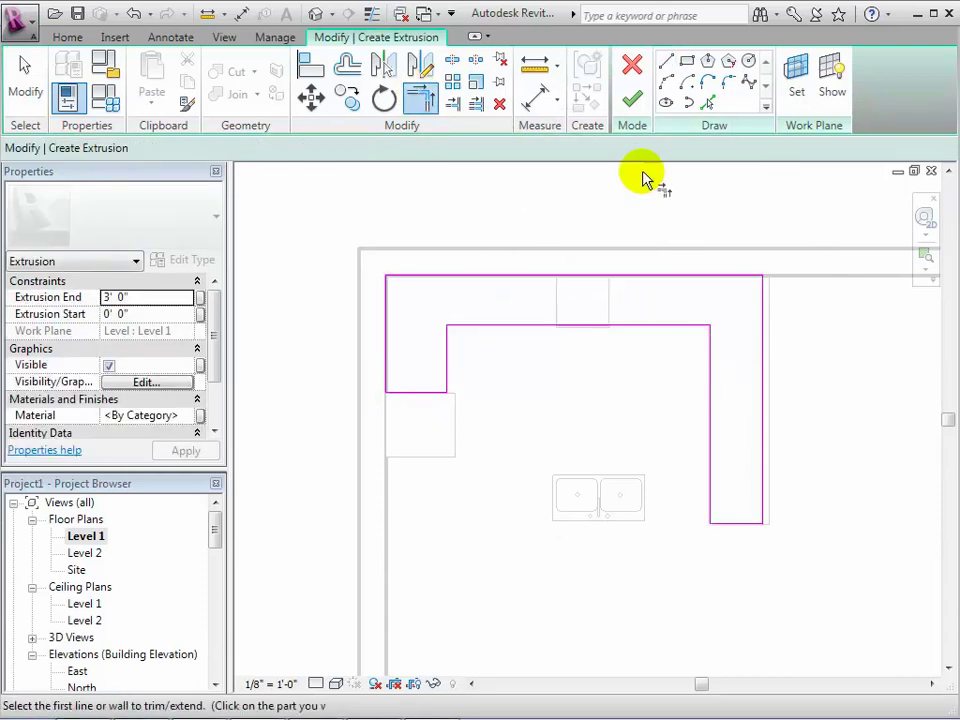
pyautogui.scroll(1, 677, 512)
pyautogui.scroll(2, 675, 510)
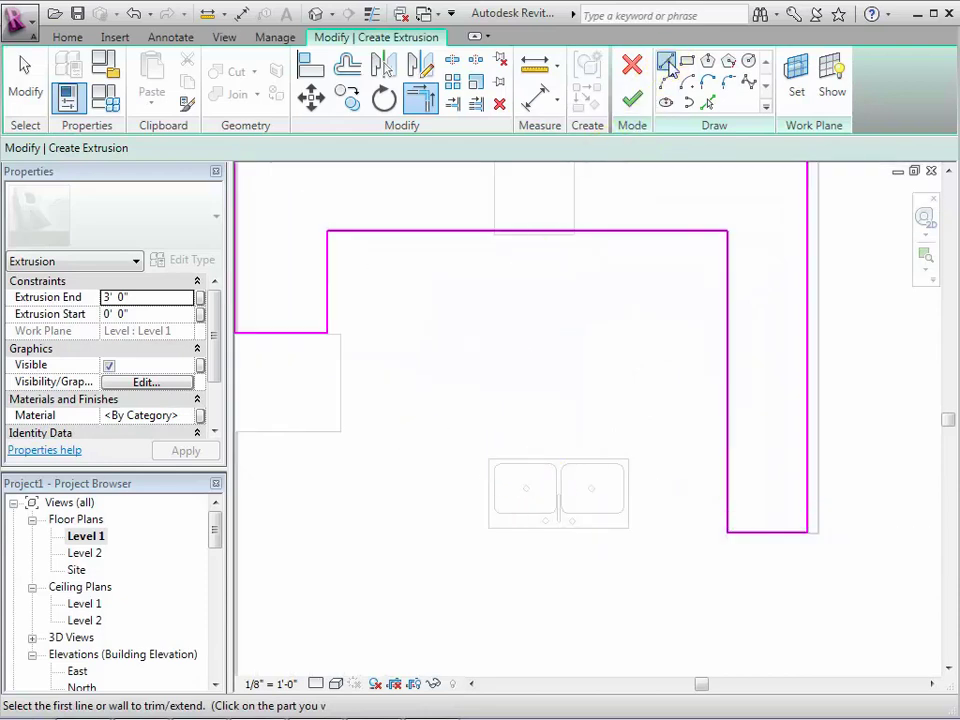
pyautogui.press('Escape')
# Draw a 6' 0" wide rectangular island outline around the sink.
pyautogui.click(666, 62)
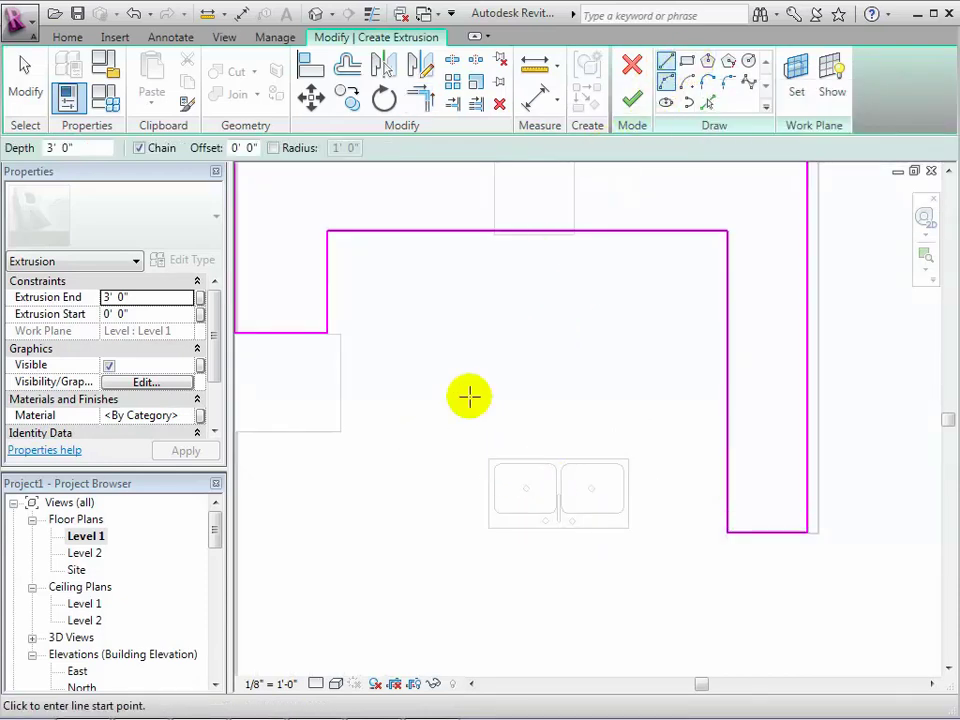
pyautogui.click(417, 449)
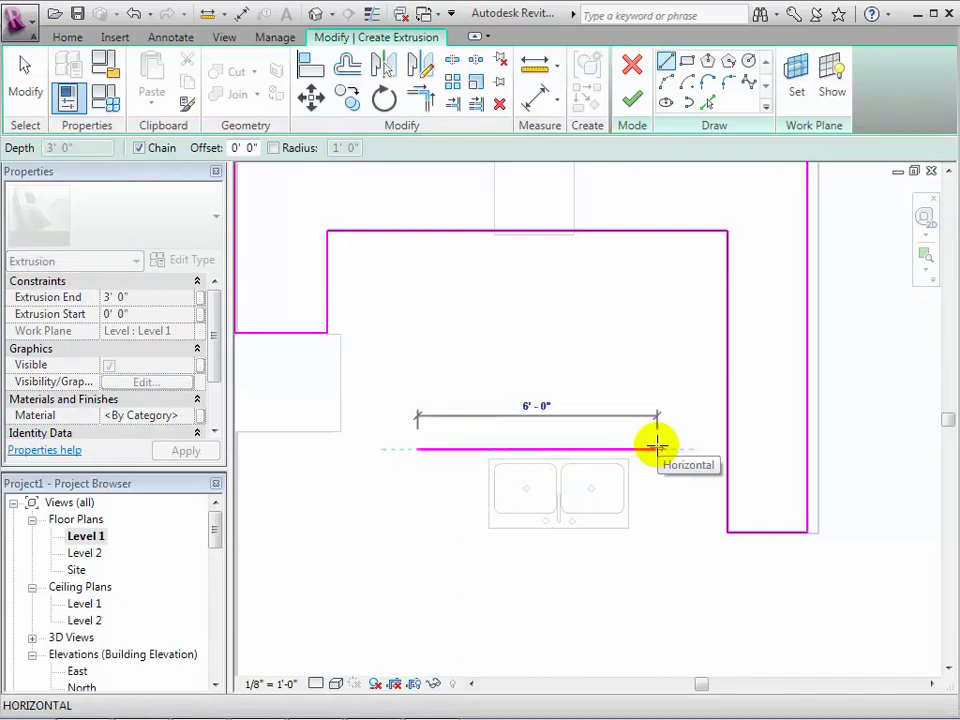
pyautogui.click(657, 449)
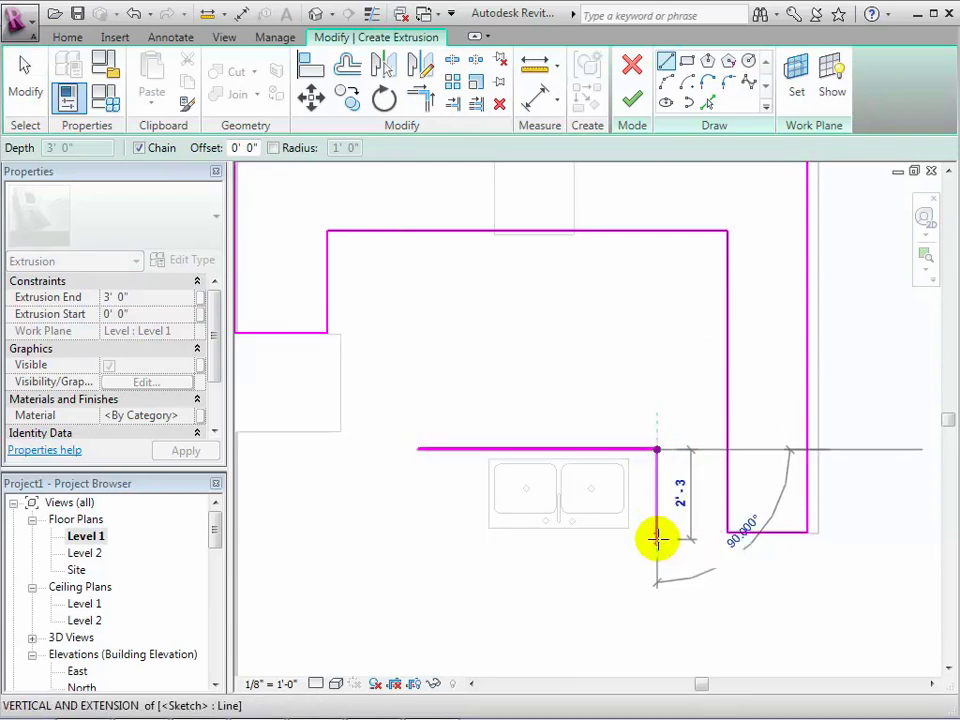
pyautogui.click(657, 551)
pyautogui.click(418, 551)
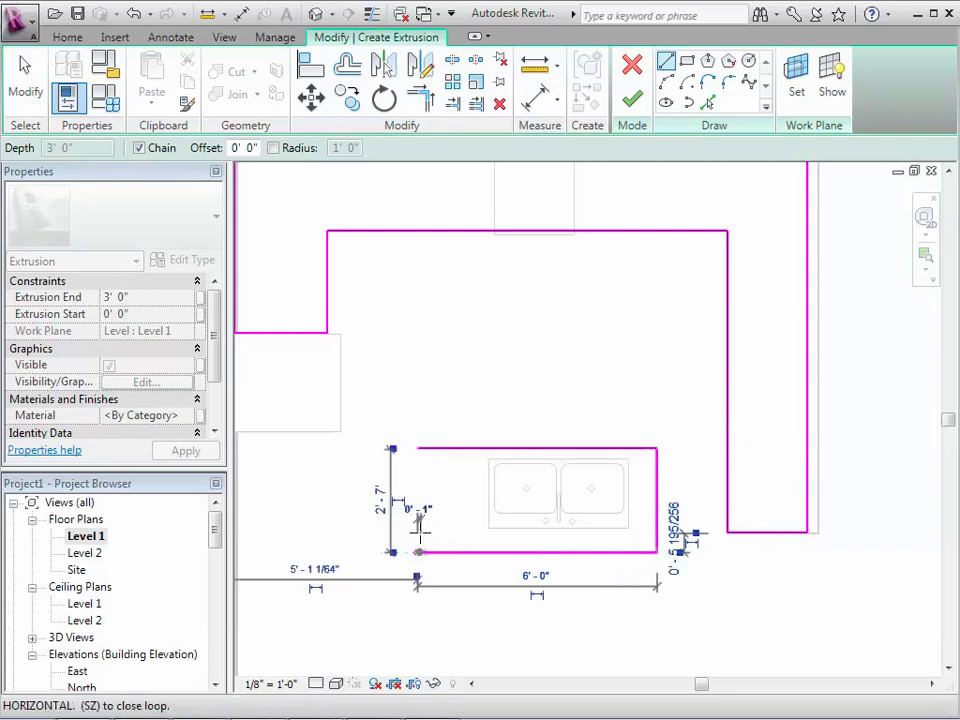
pyautogui.click(418, 449)
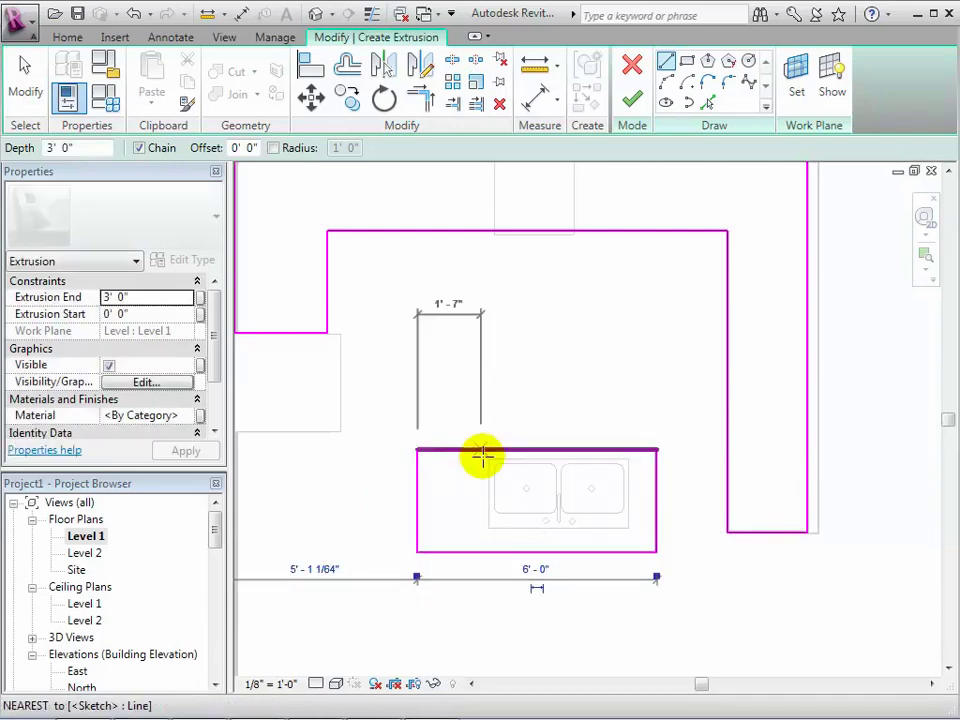
# Pick the sink's four edges to cut a sink-sized opening in the island.
pyautogui.click(707, 103)
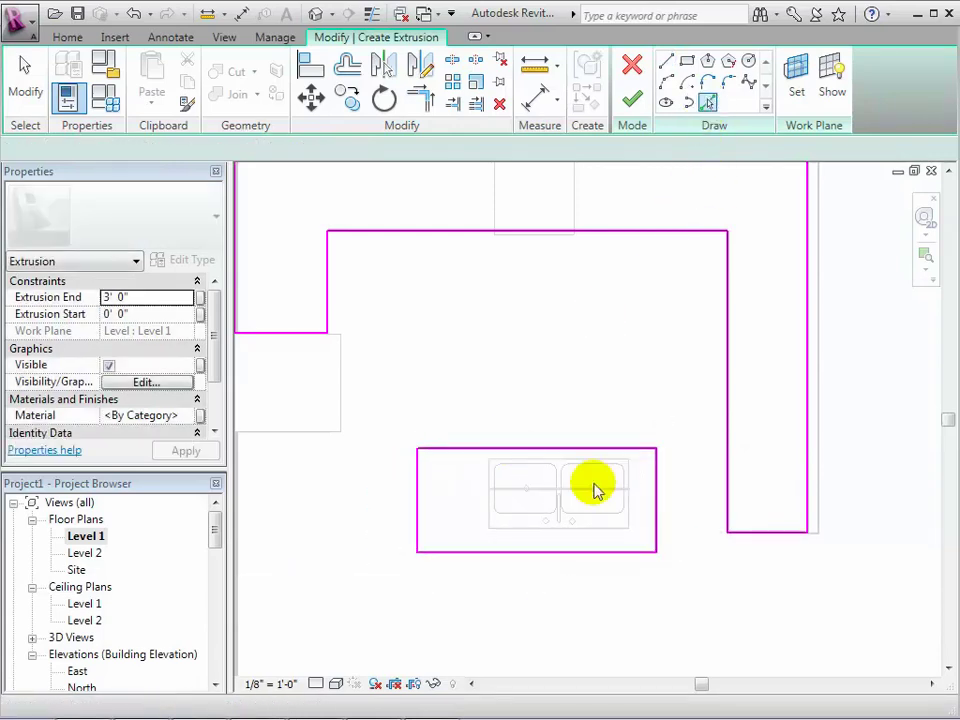
pyautogui.click(546, 463)
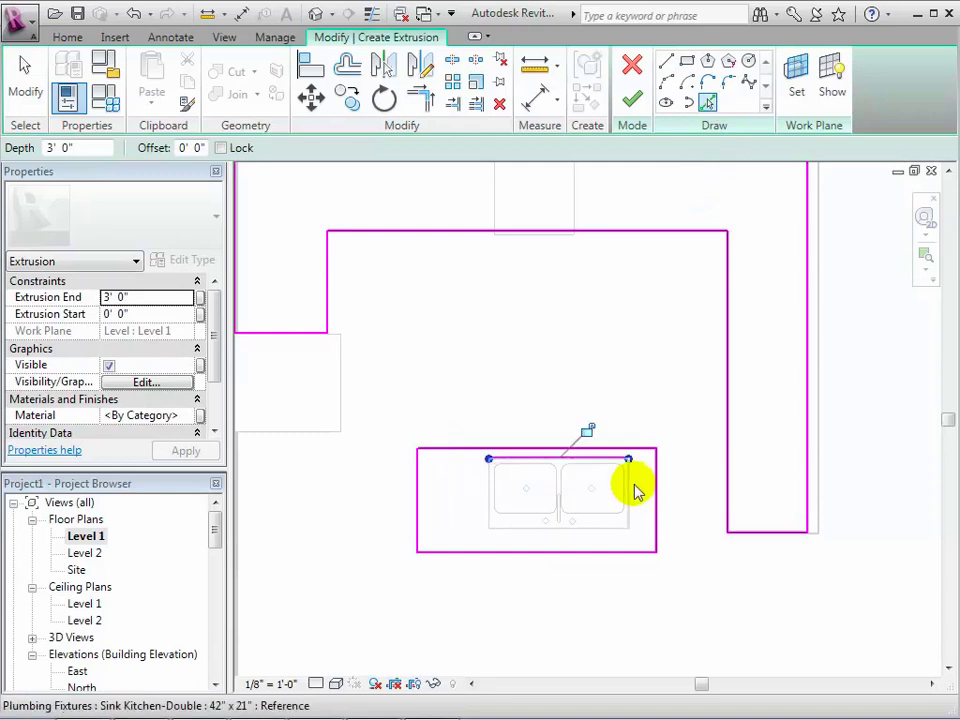
pyautogui.click(560, 531)
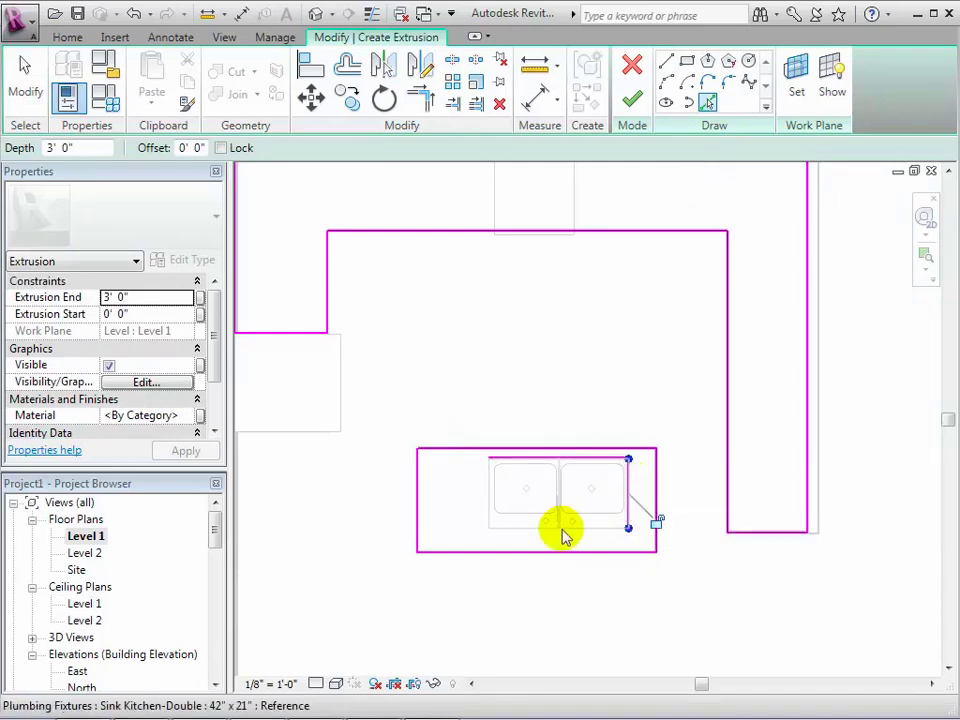
pyautogui.click(487, 521)
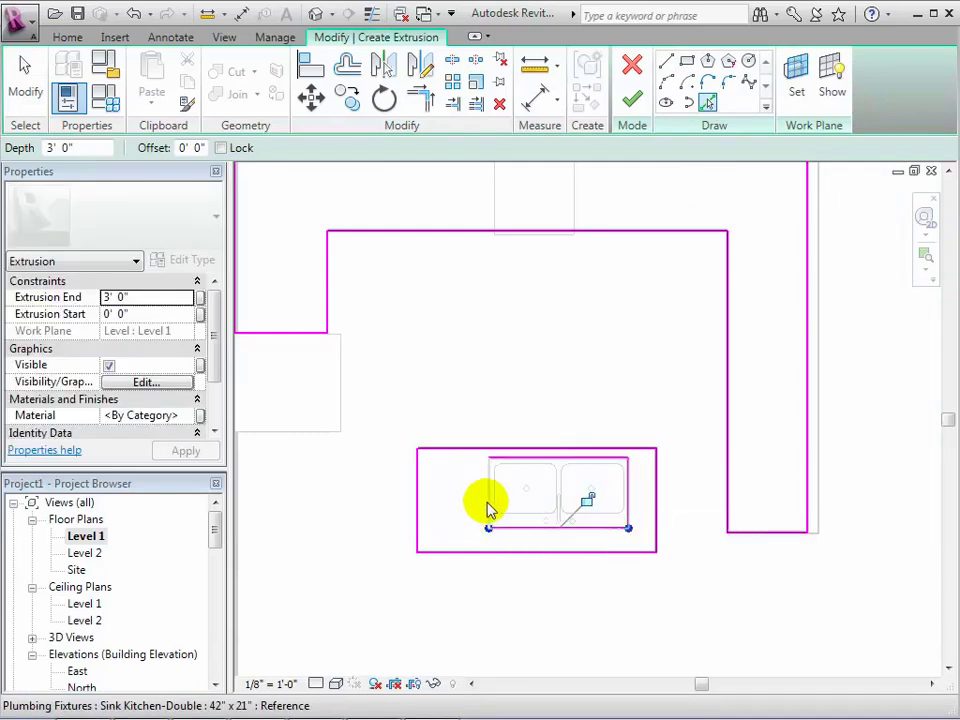
pyautogui.click(488, 507)
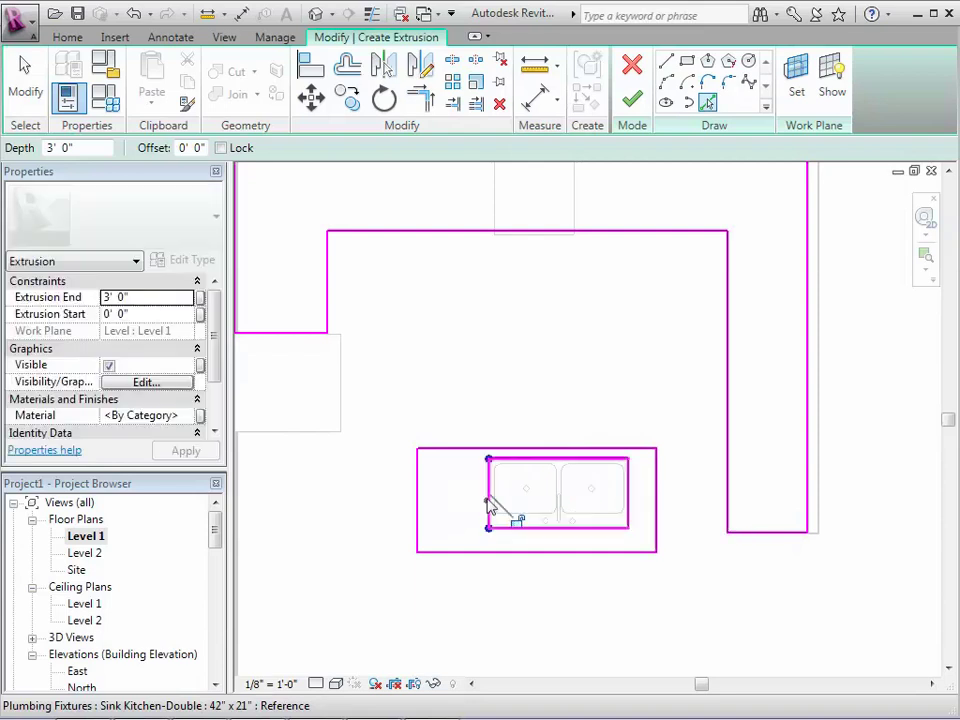
pyautogui.click(24, 80)
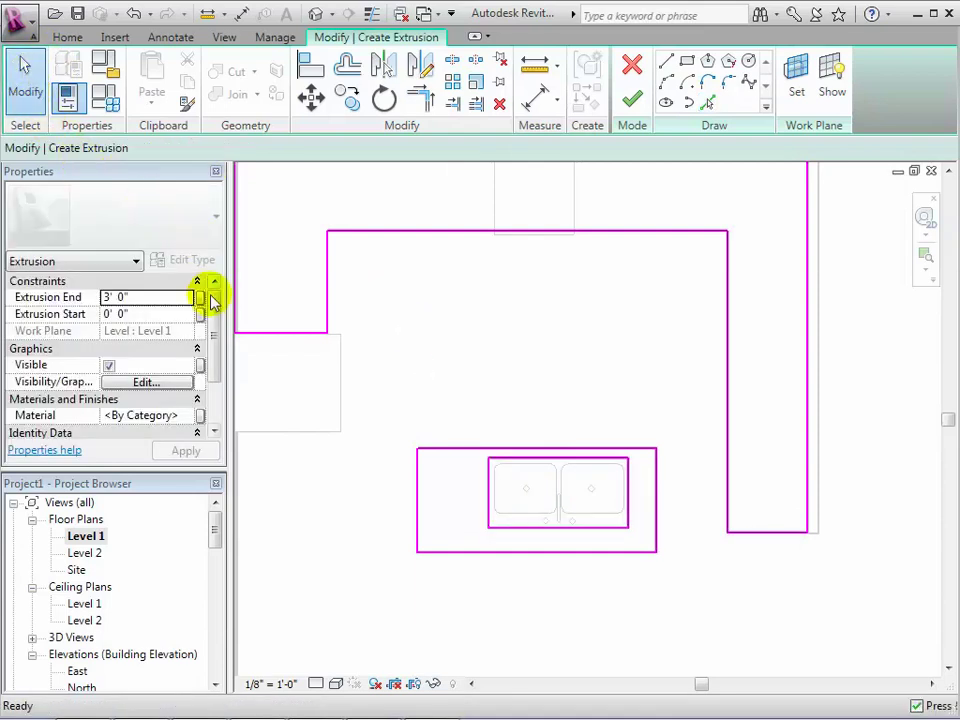
# Set Extrusion Start to 2' 10" with End at 3' 0", giving a 2" slab.
pyautogui.moveTo(216, 306); pyautogui.dragTo(218, 297)
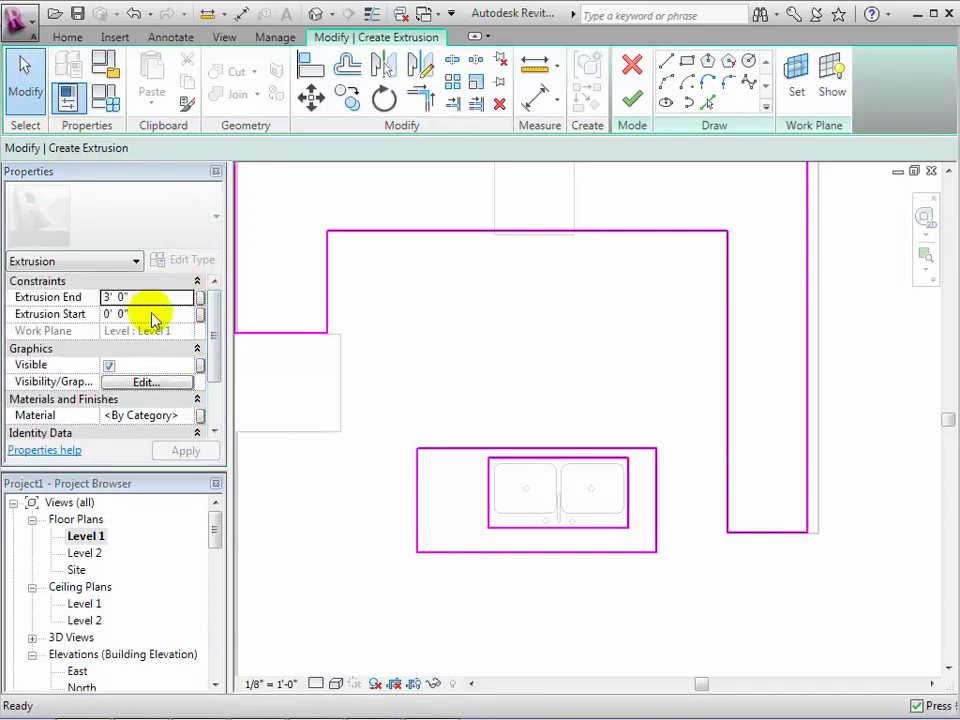
pyautogui.click(150, 314)
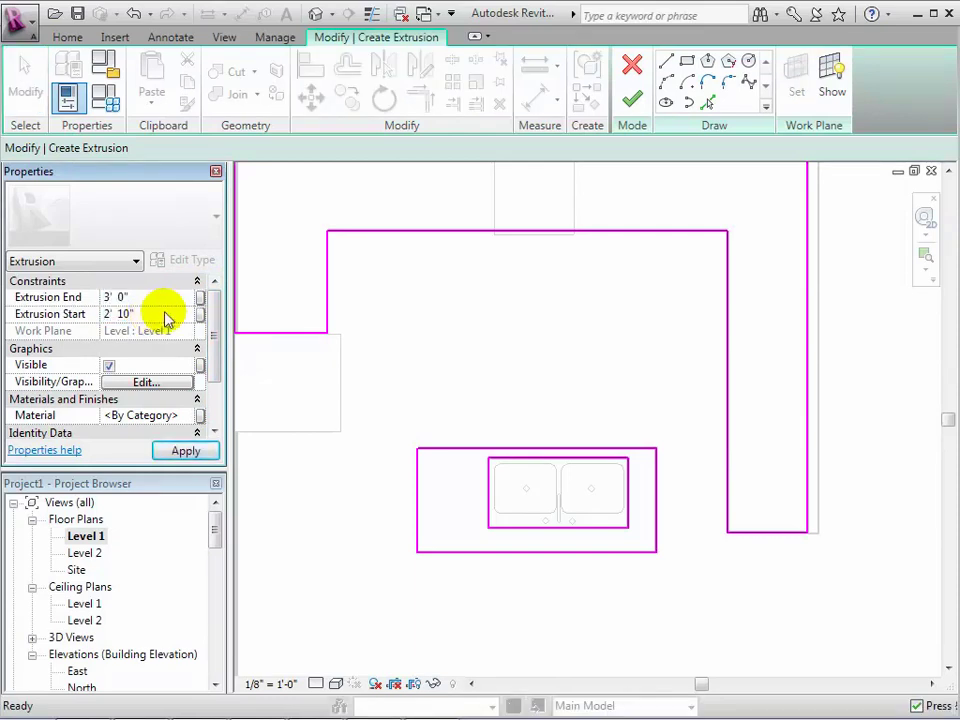
pyautogui.moveTo(213, 330); pyautogui.dragTo(208, 368)
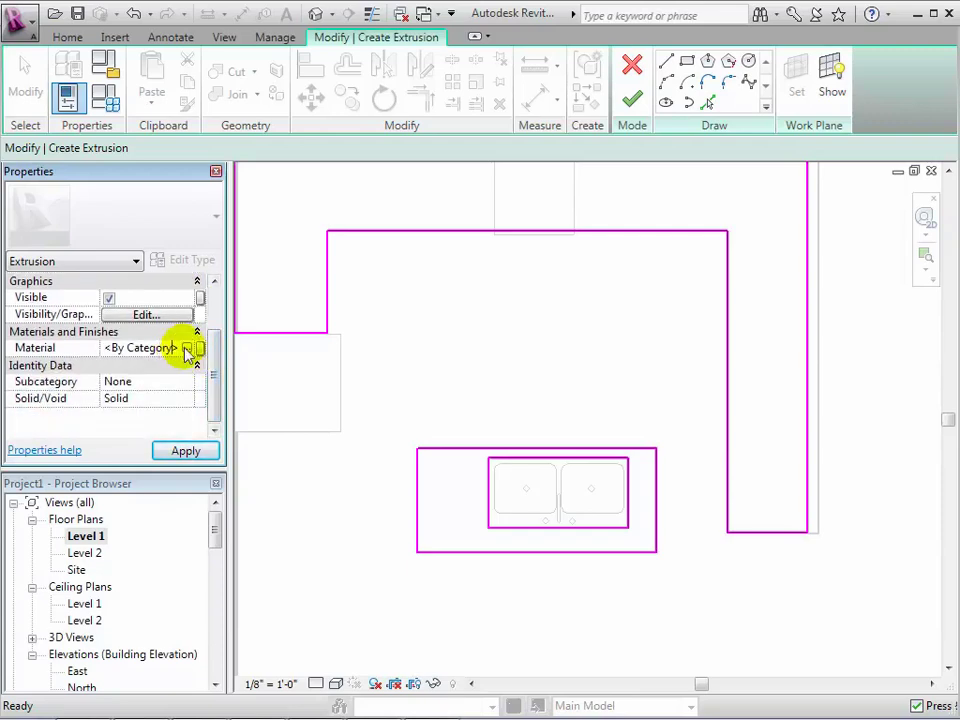
# Assign the Tile material to the countertop extrusion in the Materials dialog.
pyautogui.click(186, 348)
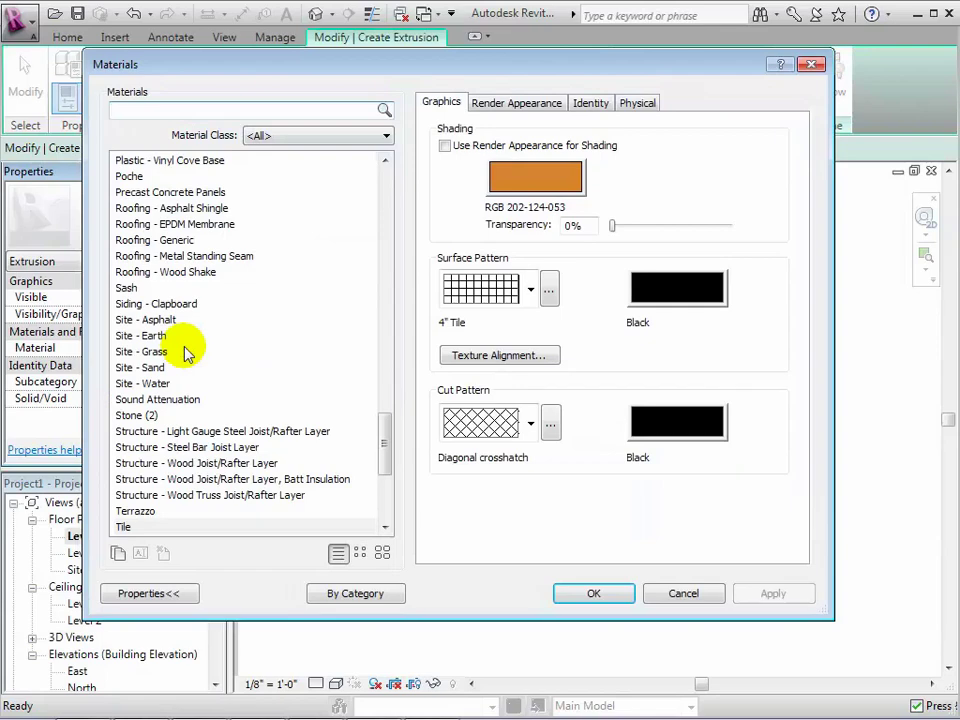
pyautogui.scroll(2, 388, 428)
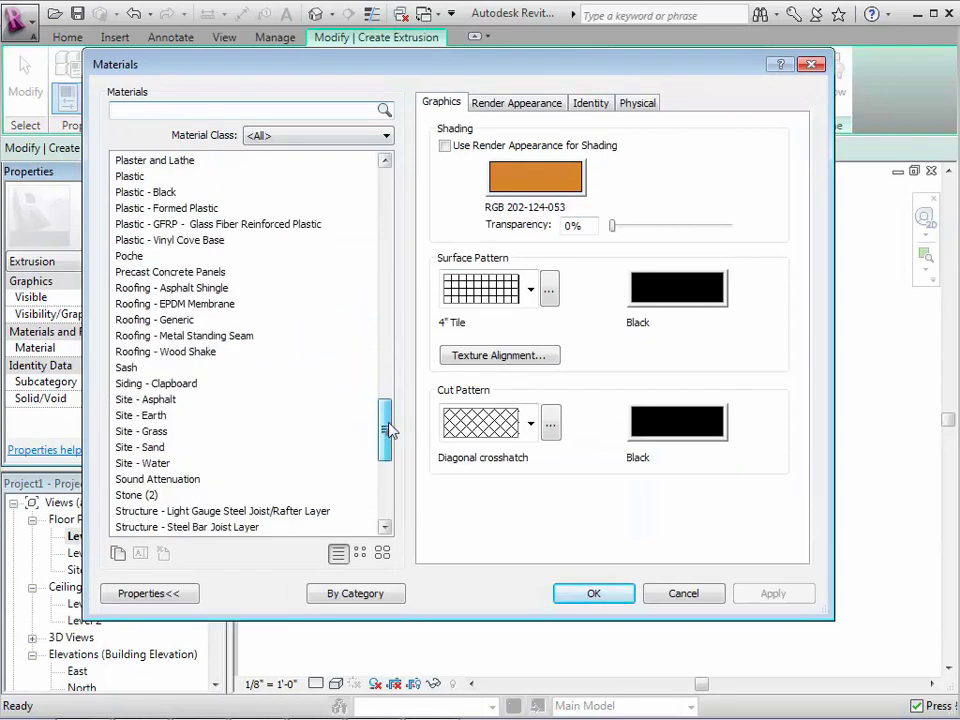
pyautogui.moveTo(388, 428)
pyautogui.mouseDown()
pyautogui.moveTo(393, 396)
pyautogui.moveTo(145, 436)
pyautogui.mouseUp()
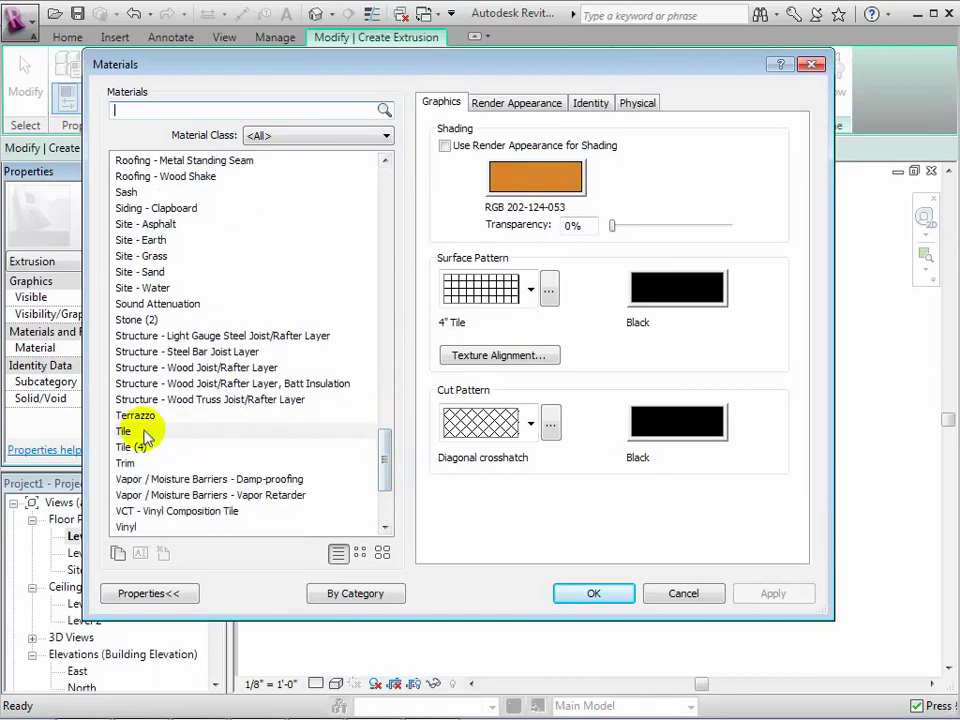
pyautogui.click(143, 434)
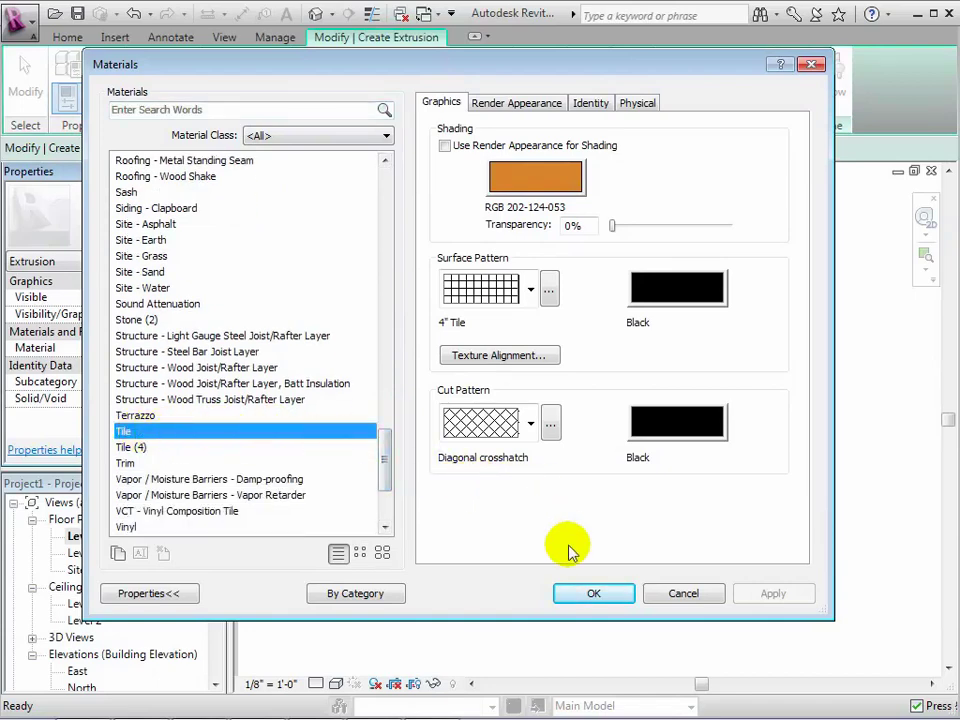
pyautogui.click(590, 594)
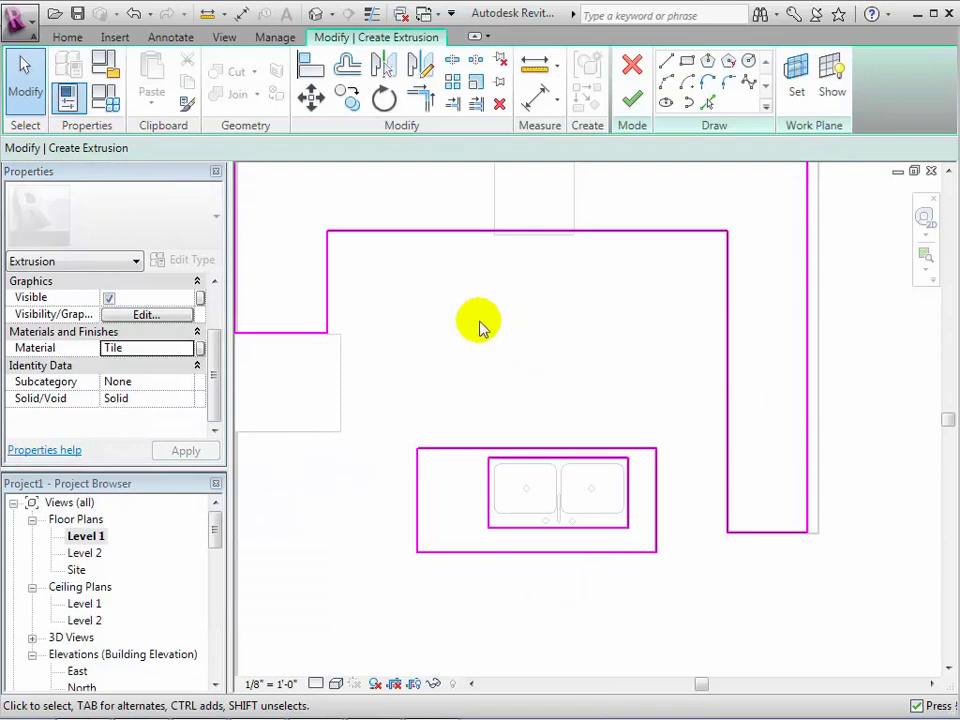
# Finish the extrusion and Kitchen Counter model, then review the tiled counters in 3D.
pyautogui.click(632, 98)
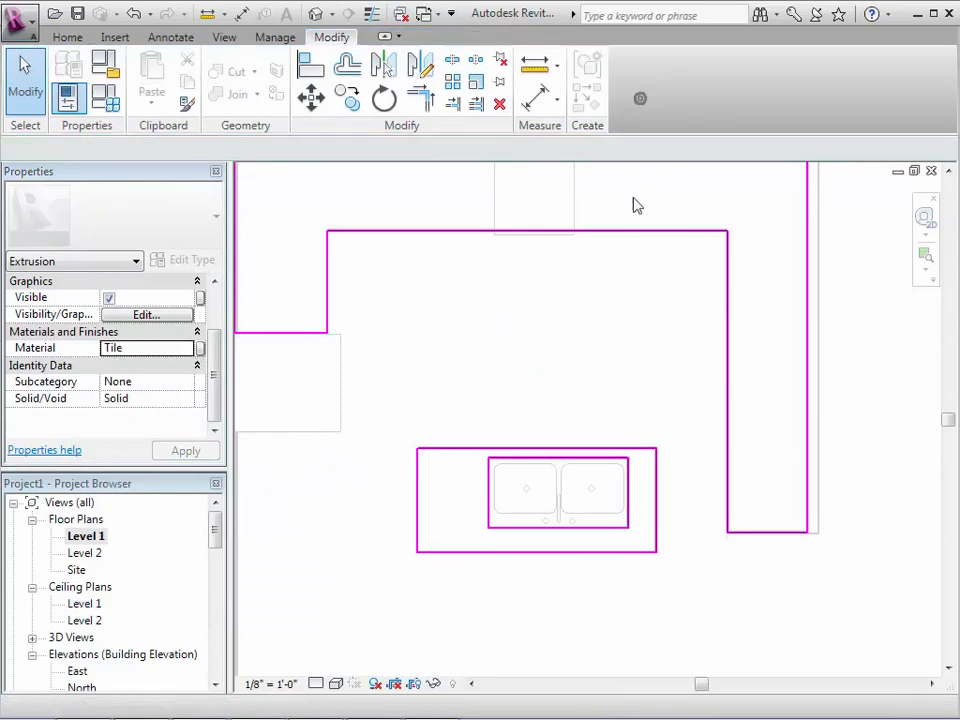
pyautogui.click(620, 340)
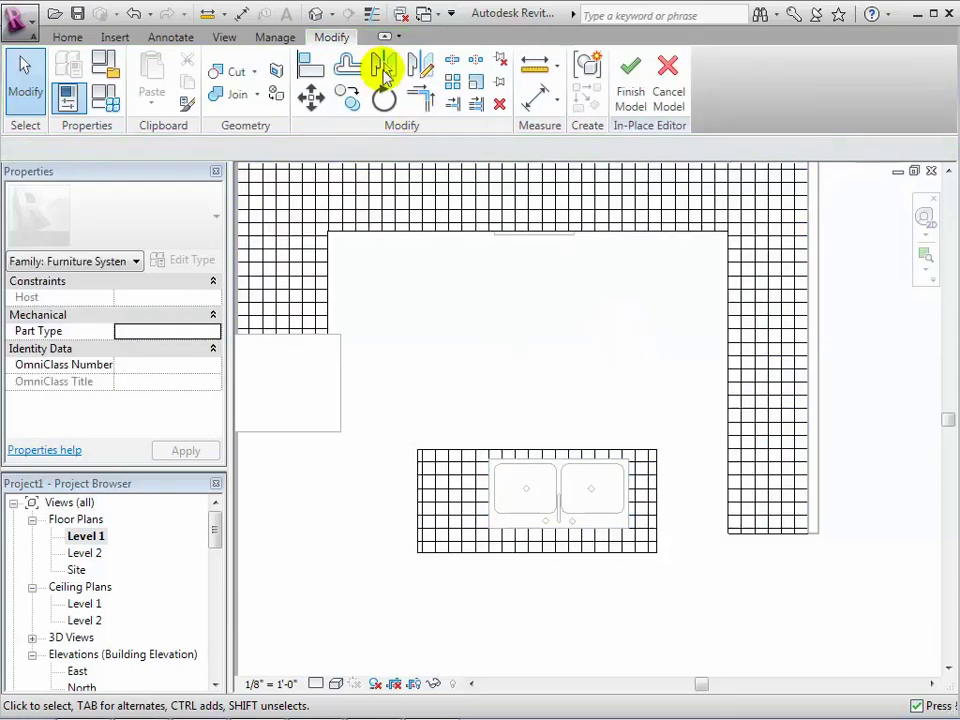
pyautogui.click(319, 16)
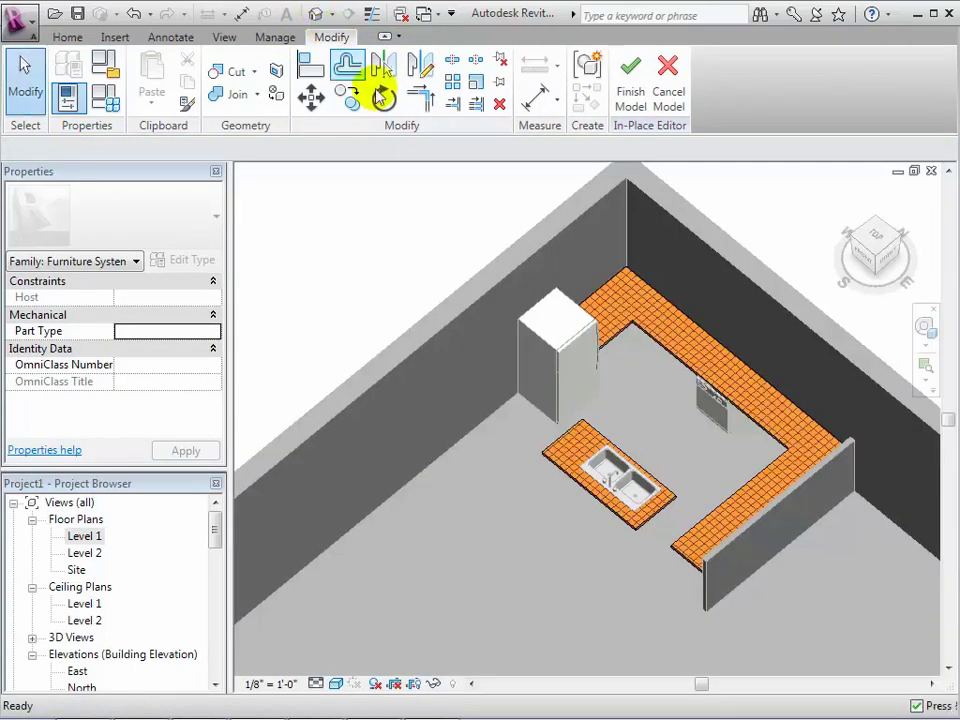
pyautogui.moveTo(873, 258)
pyautogui.mouseDown()
pyautogui.moveTo(865, 236)
pyautogui.moveTo(883, 242)
pyautogui.mouseUp()
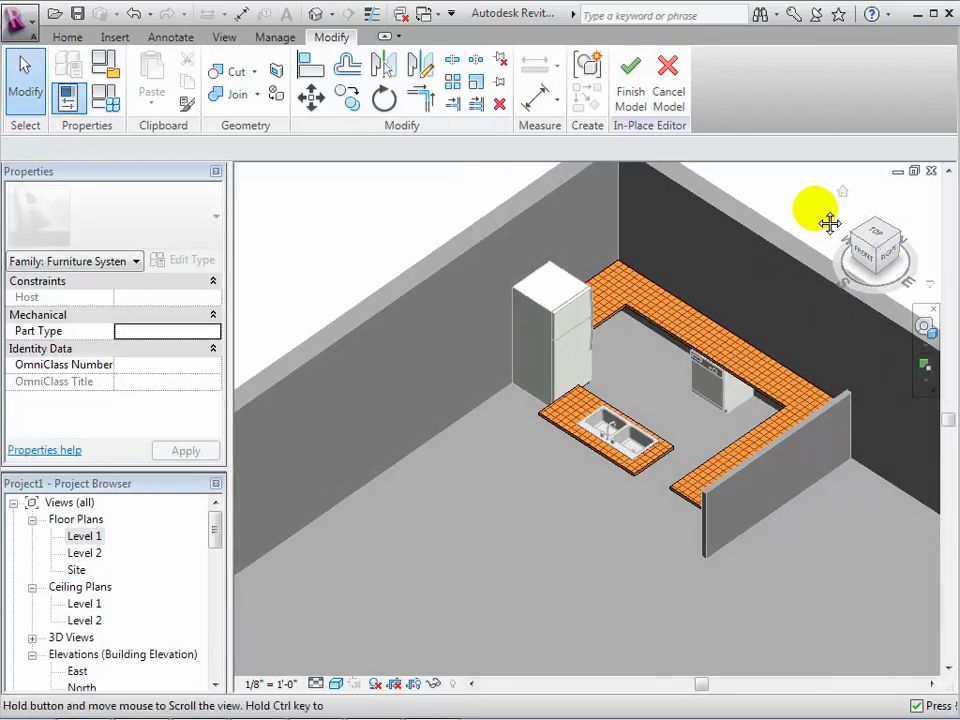
pyautogui.moveTo(830, 222); pyautogui.dragTo(767, 266, button='middle')
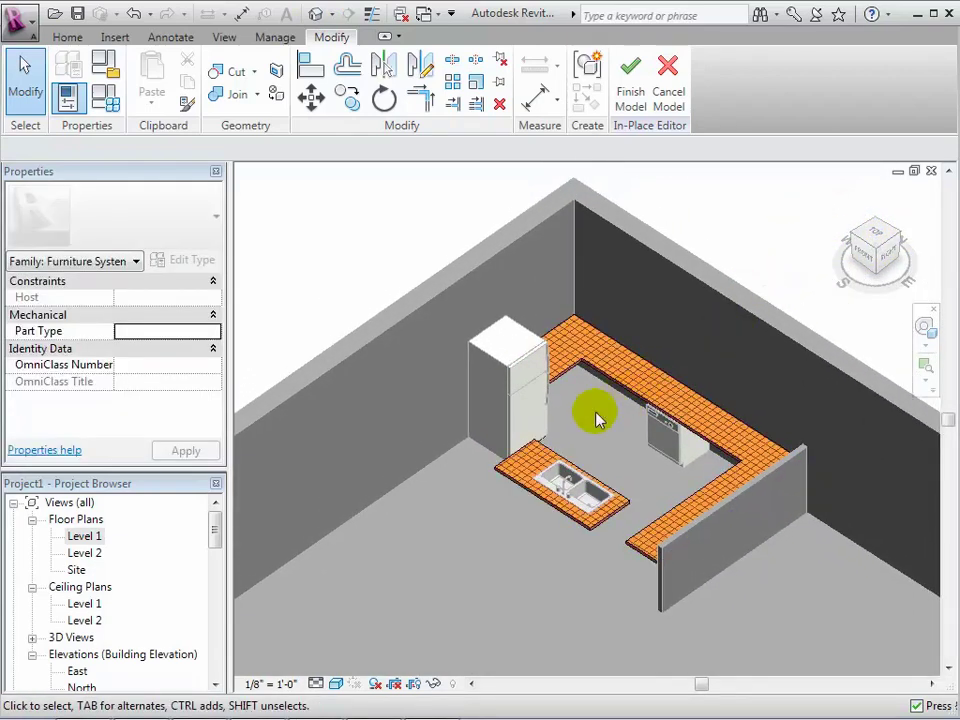
pyautogui.click(630, 96)
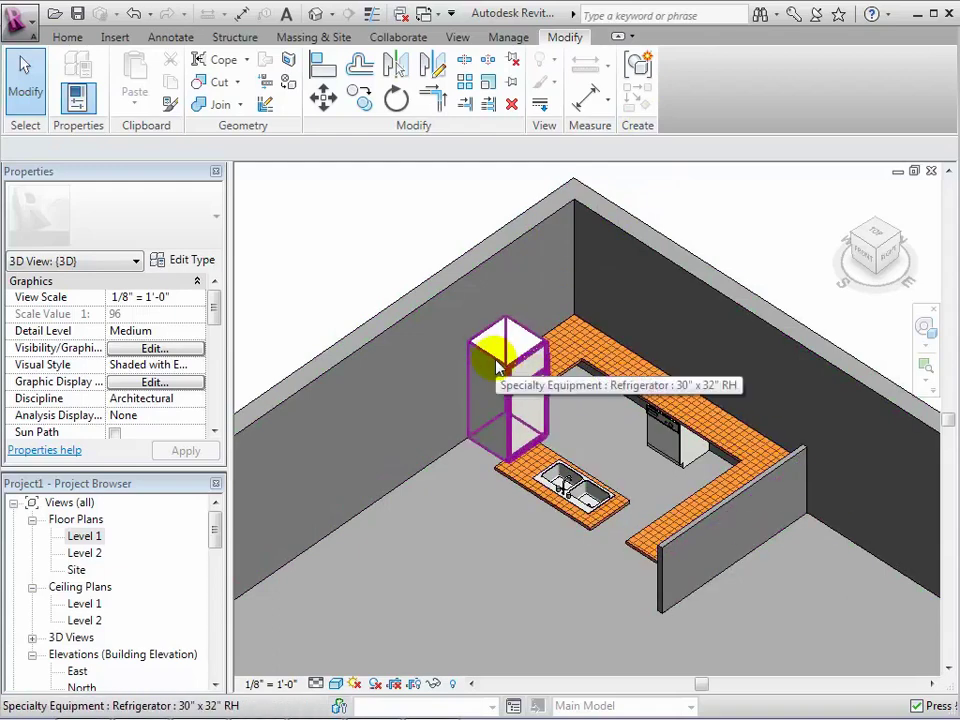
# Select the Kitchen Counter, choose Edit In-Place, and select its countertop extrusion.
pyautogui.click(630, 545)
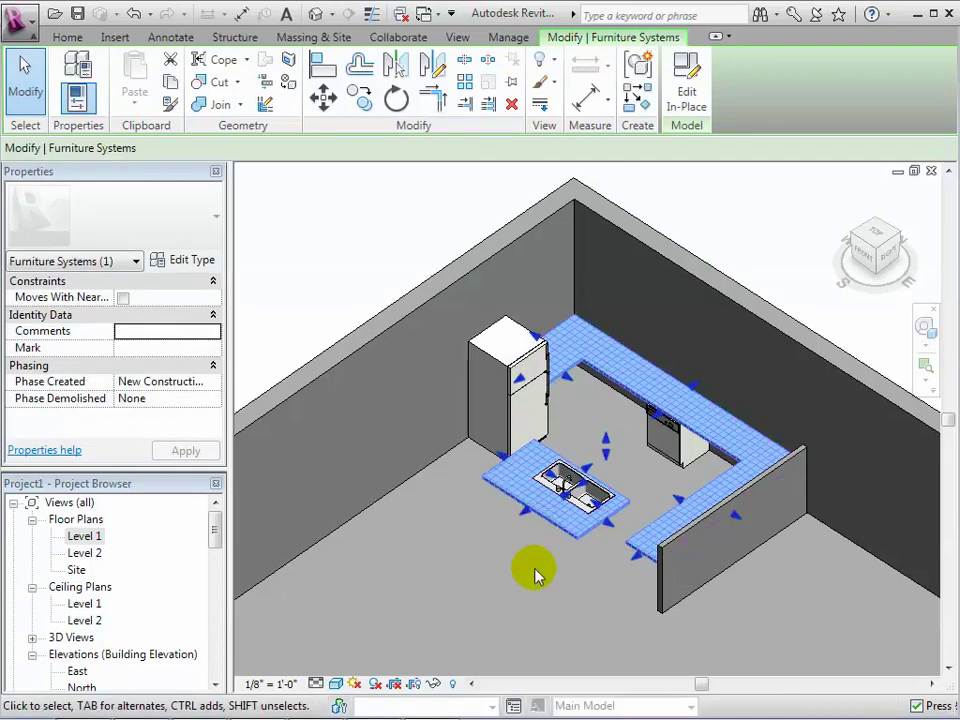
pyautogui.press('Escape')
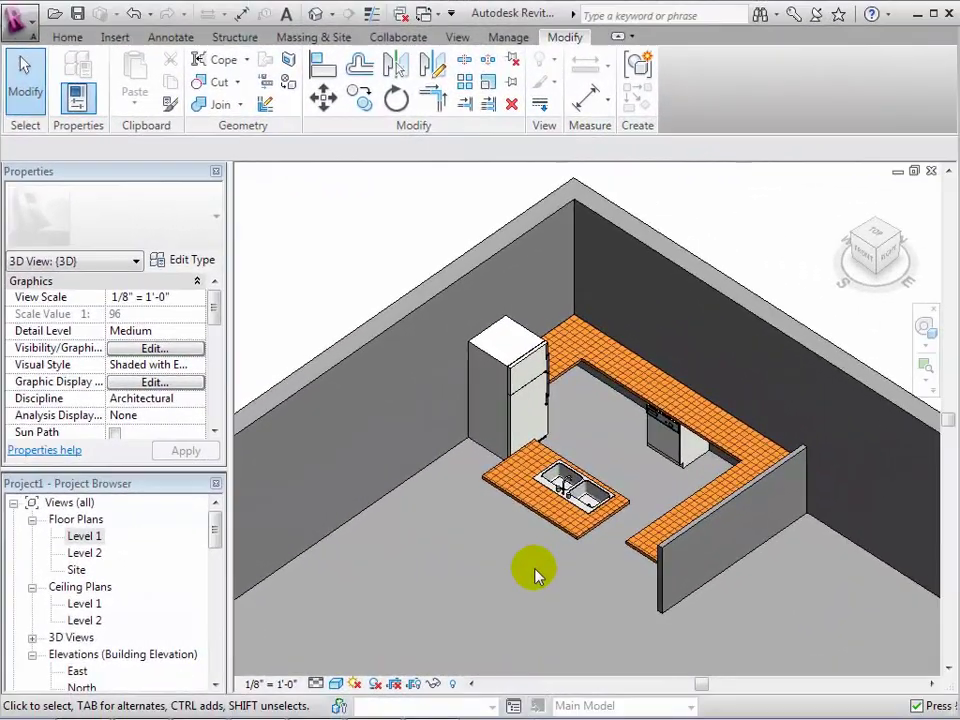
pyautogui.click(626, 546)
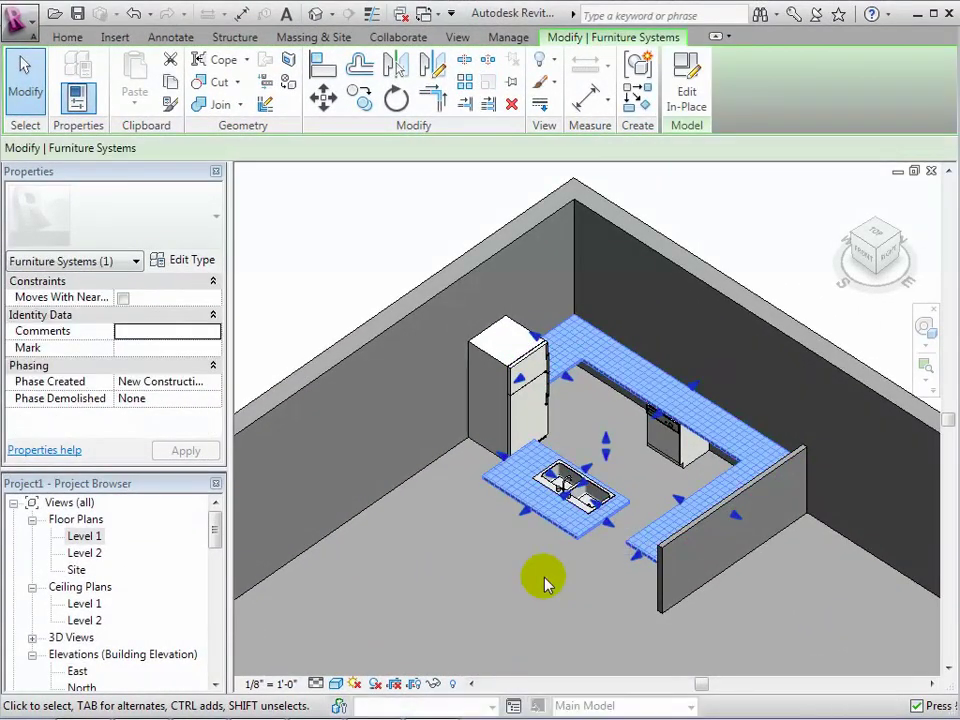
pyautogui.click(686, 90)
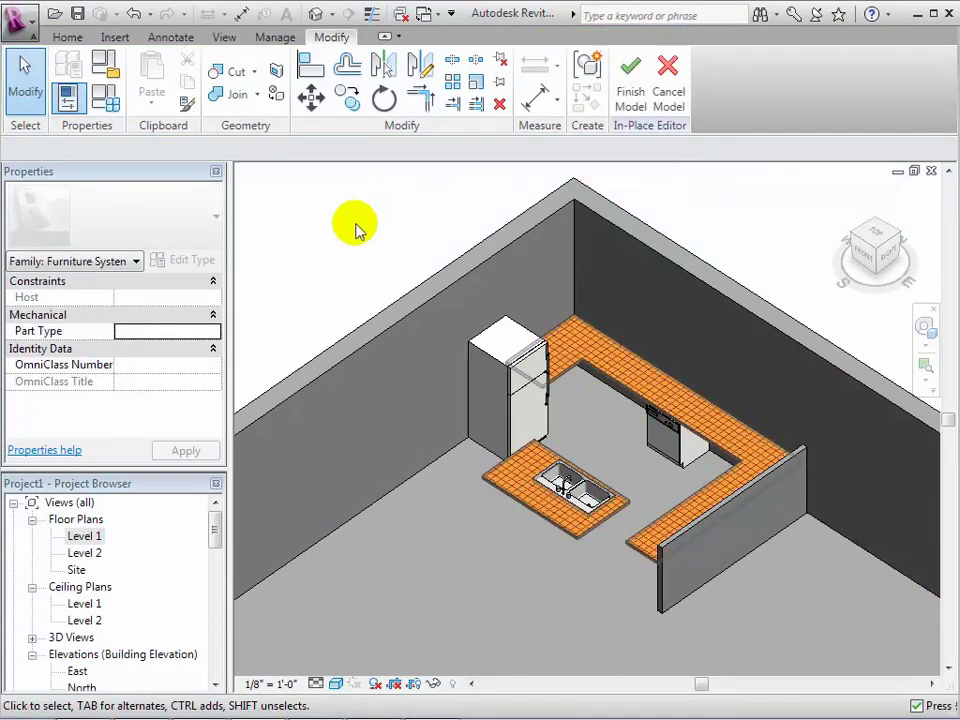
pyautogui.click(607, 385)
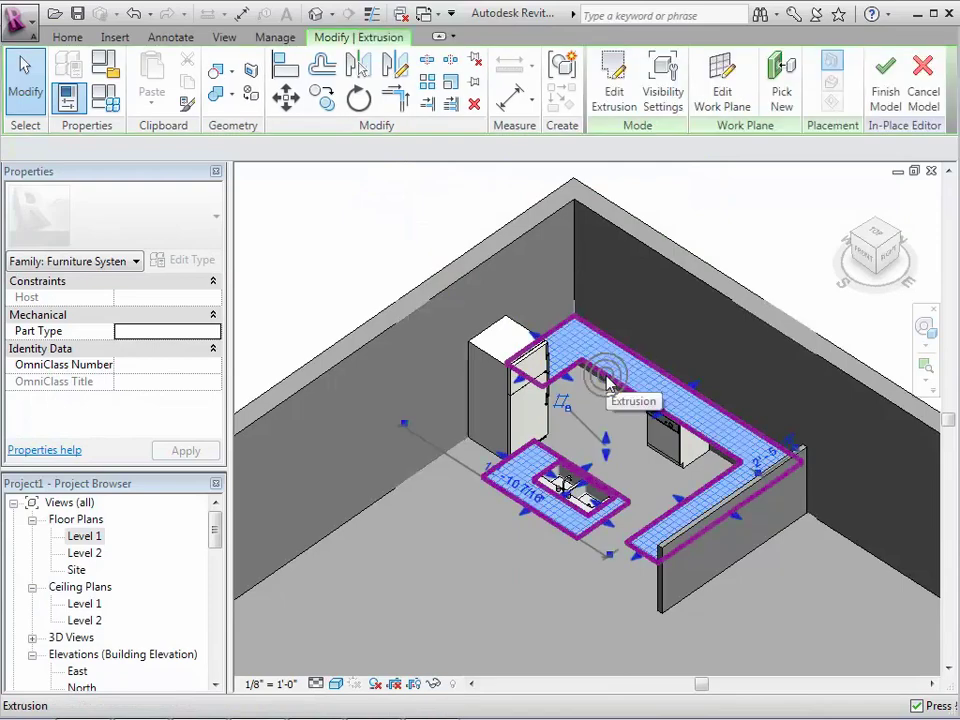
# Edit the extrusion sketch and delete the island's straight front edge in the Level 1 plan.
pyautogui.click(612, 95)
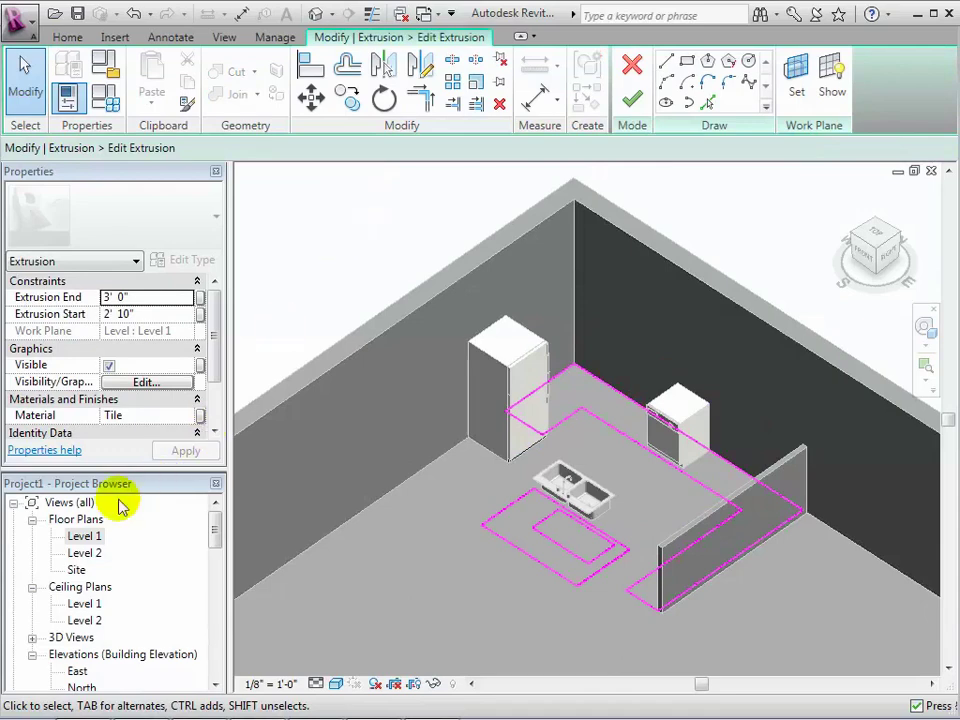
pyautogui.doubleClick(86, 537)
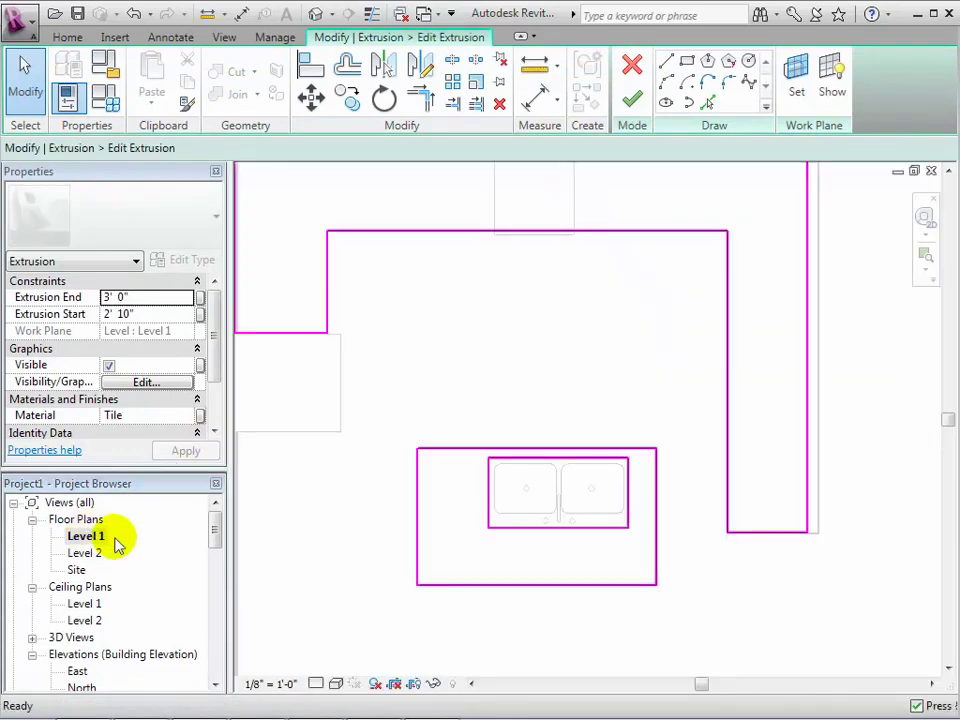
pyautogui.click(510, 590)
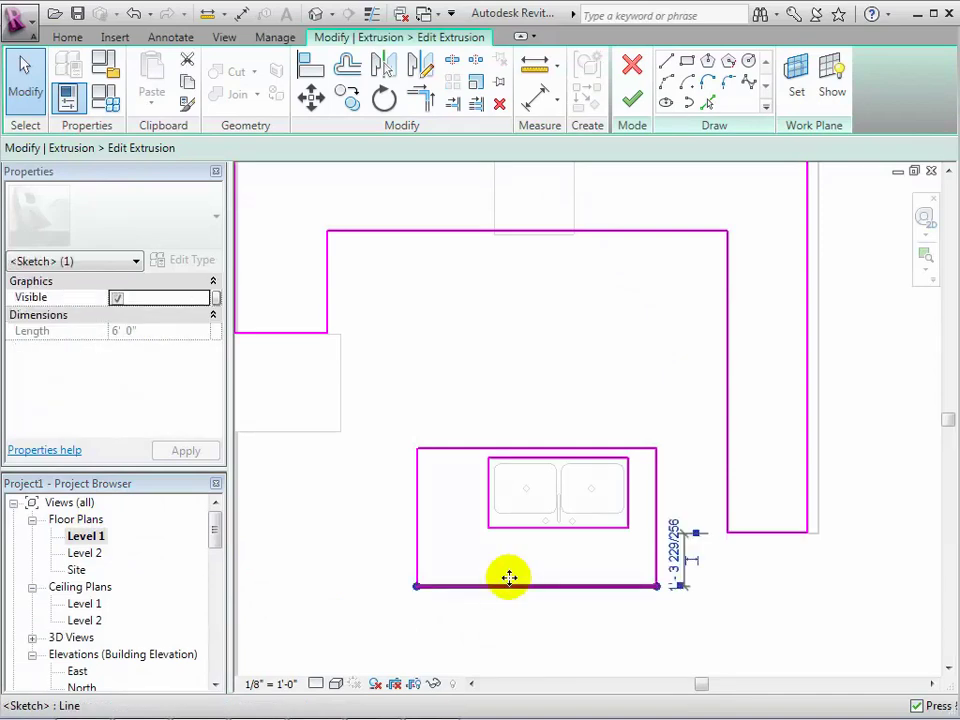
pyautogui.moveTo(511, 590); pyautogui.dragTo(511, 563)
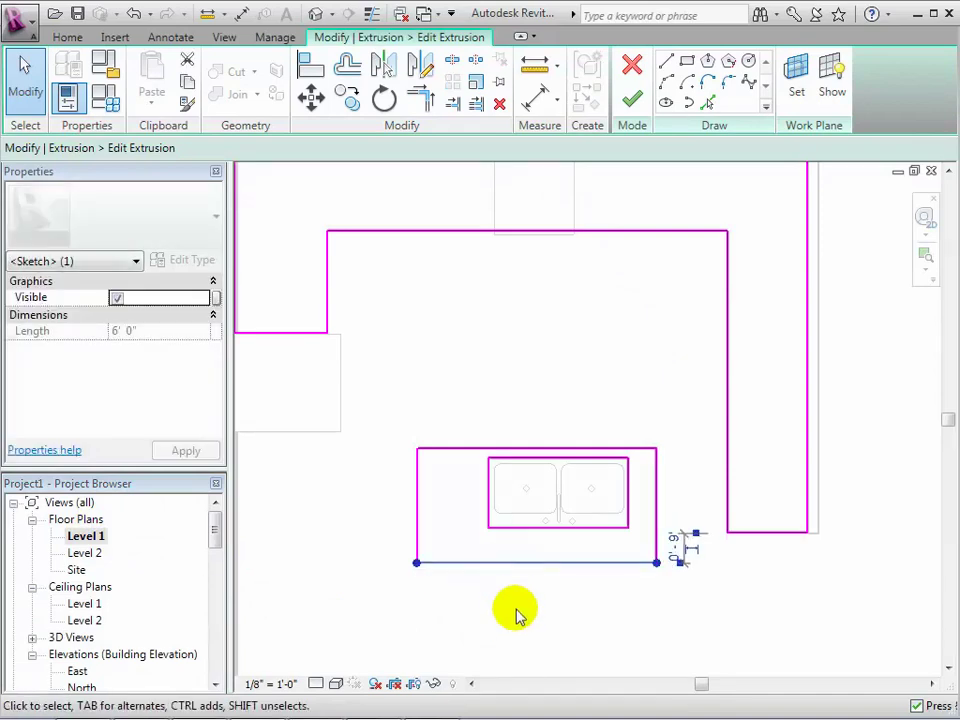
pyautogui.press('Delete')
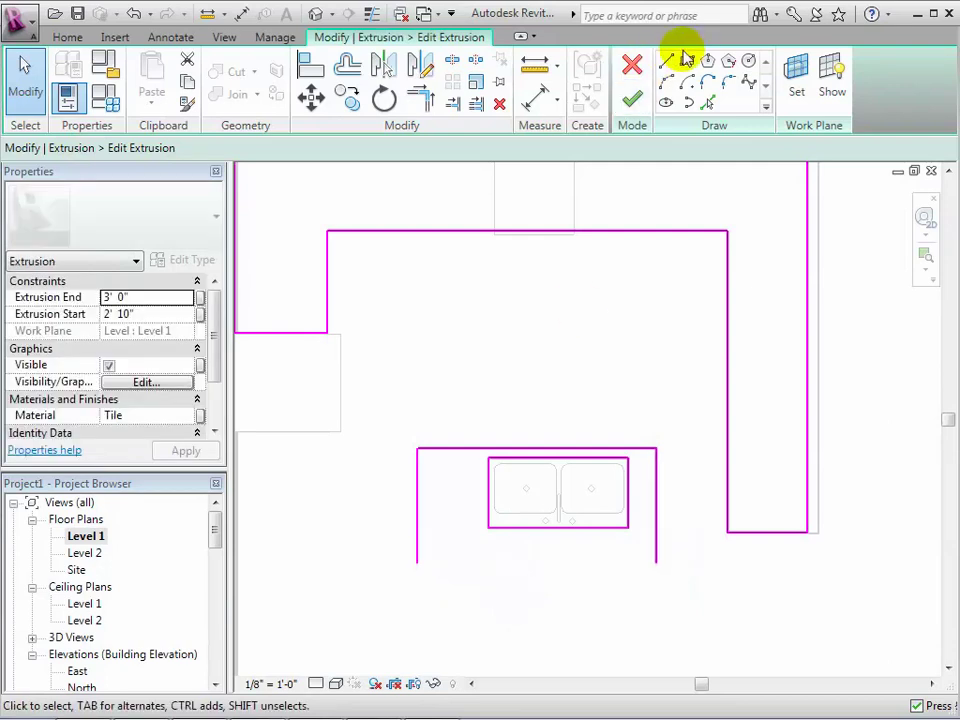
# Draw an outward-bowing Start-End-Radius arc across the island front, finish, and check in 3D.
pyautogui.click(669, 79)
pyautogui.click(415, 562)
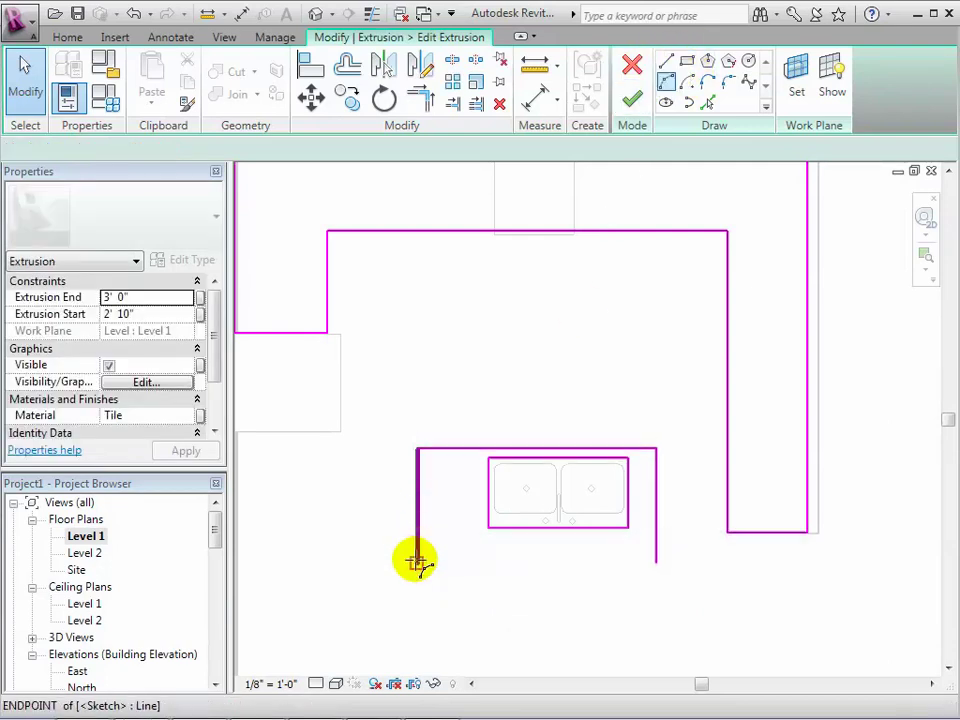
pyautogui.click(417, 562)
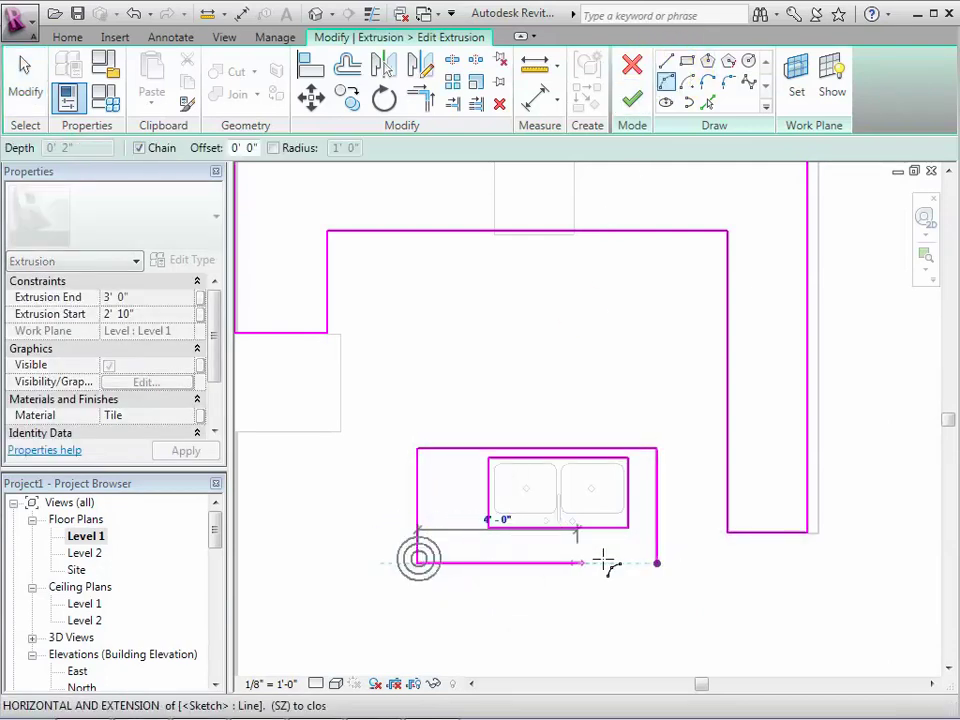
pyautogui.click(656, 563)
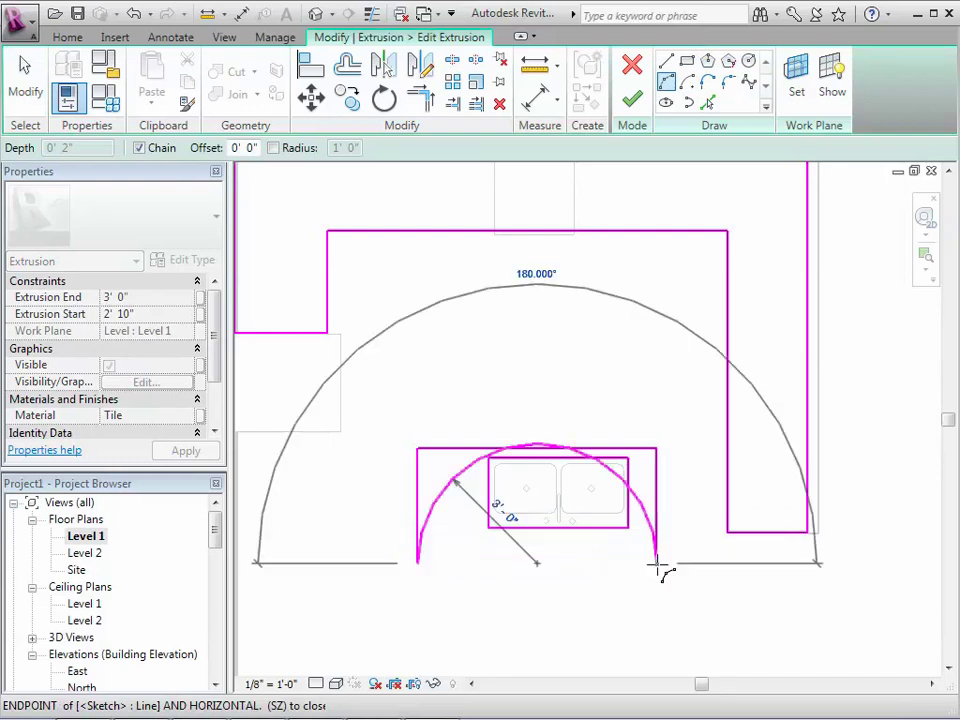
pyautogui.click(600, 585)
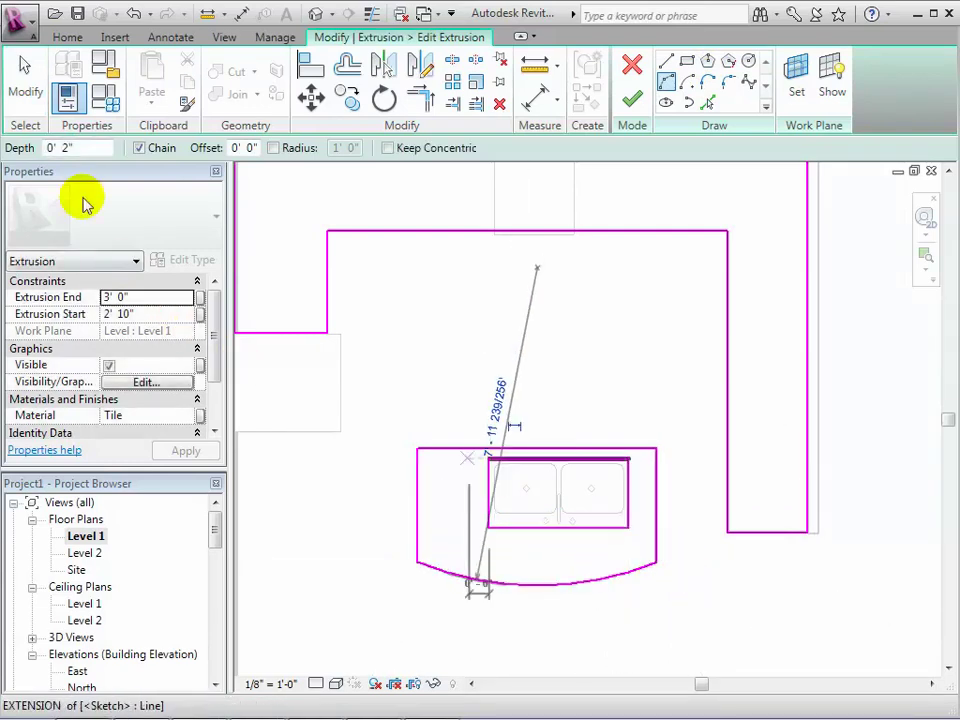
pyautogui.click(24, 80)
pyautogui.click(583, 322)
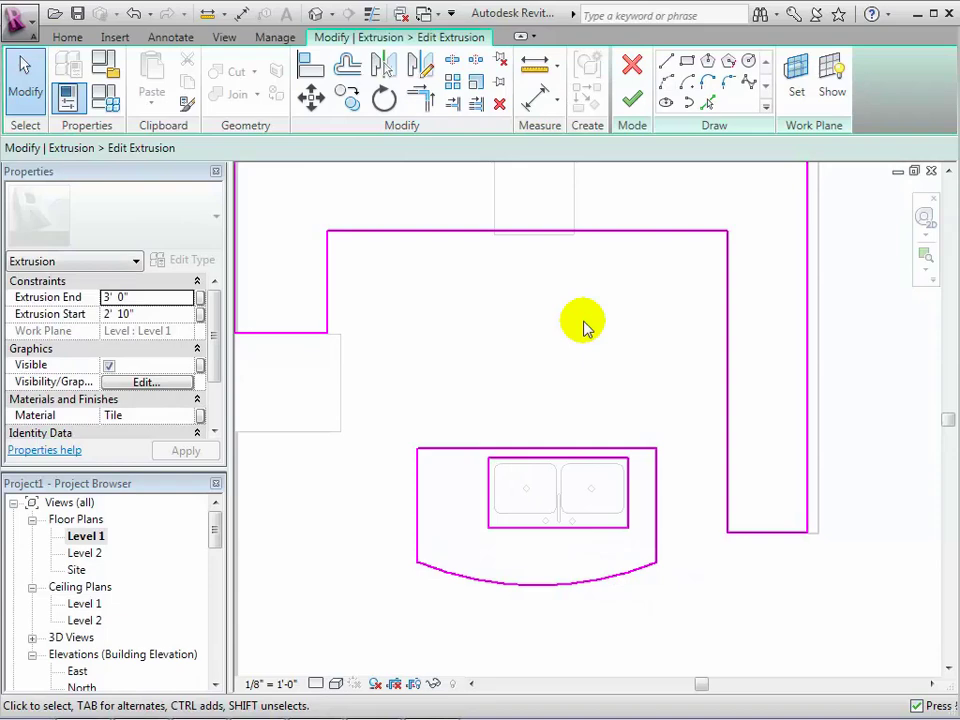
pyautogui.click(632, 102)
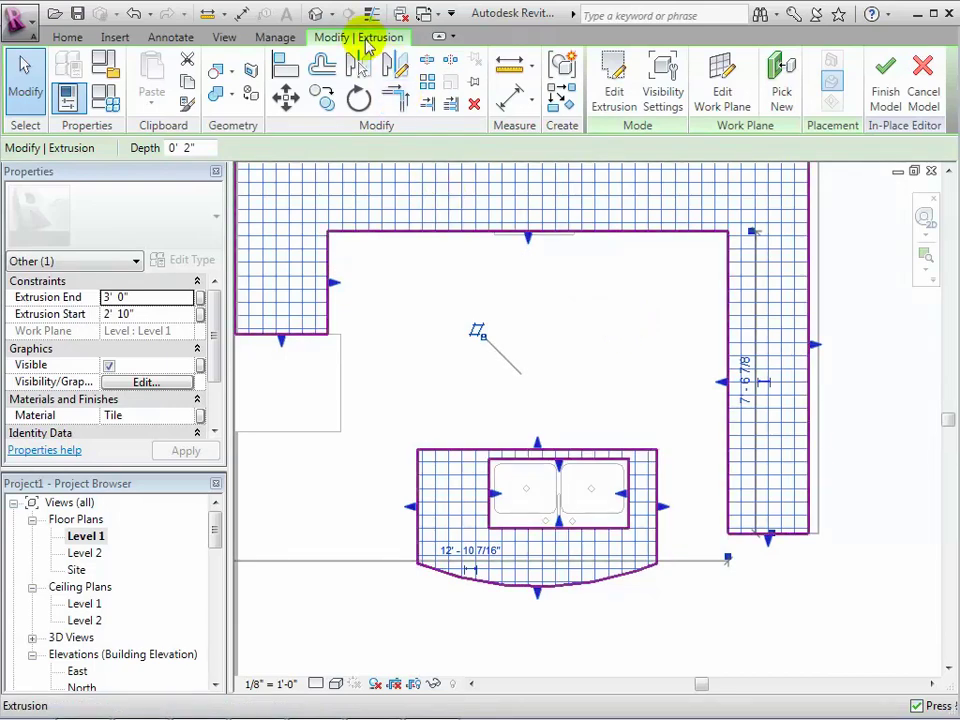
pyautogui.click(316, 13)
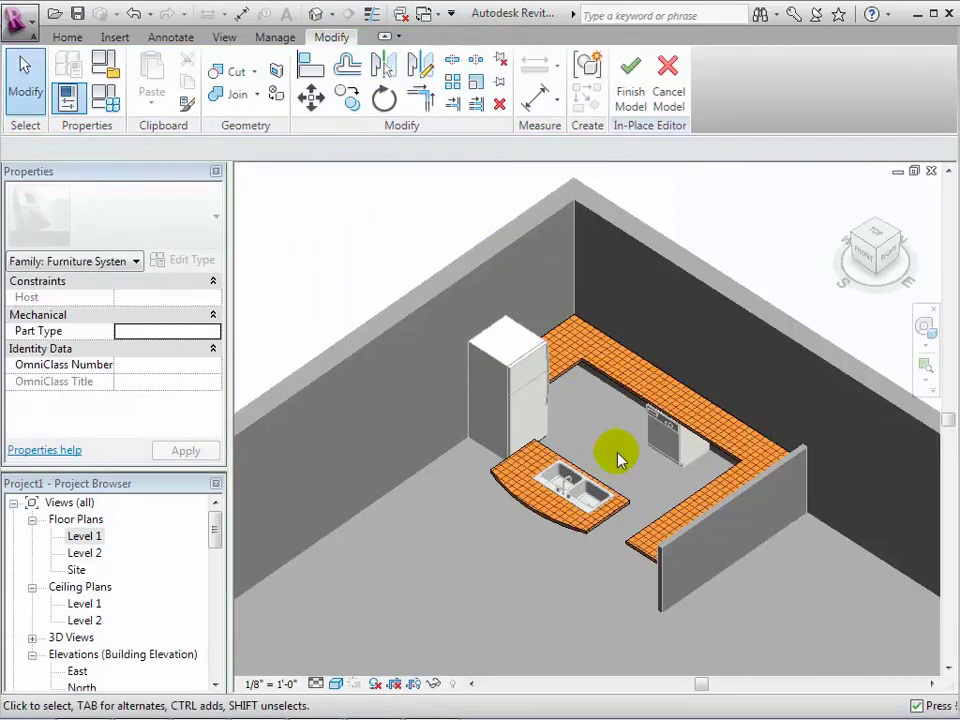
# In the Level 1 plan, start a new extrusion outlining the island's rectangle.
pyautogui.doubleClick(86, 537)
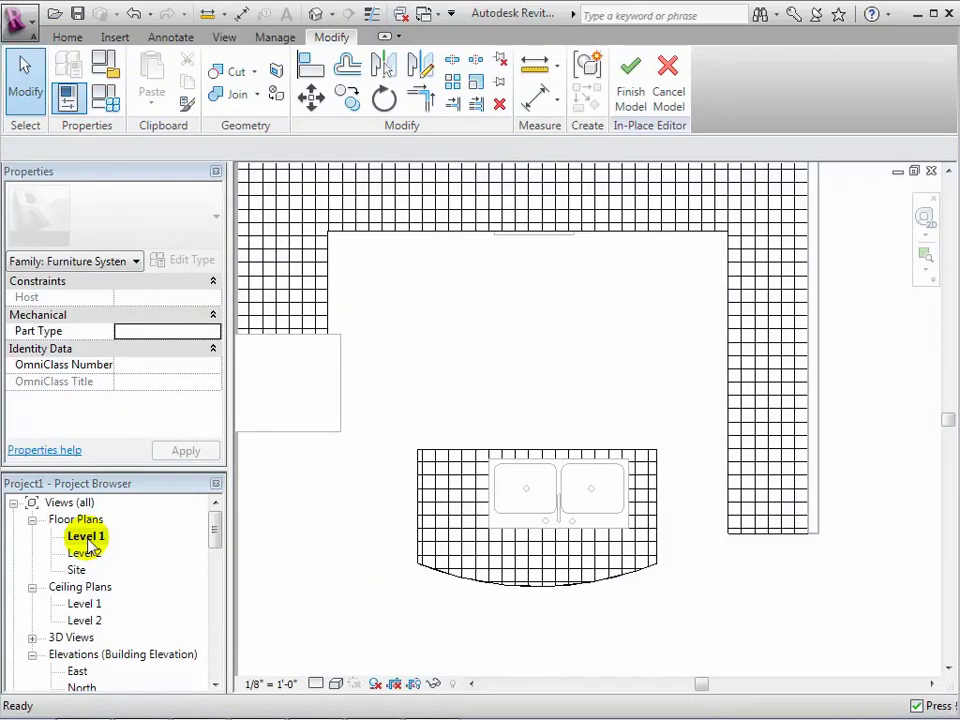
pyautogui.click(67, 37)
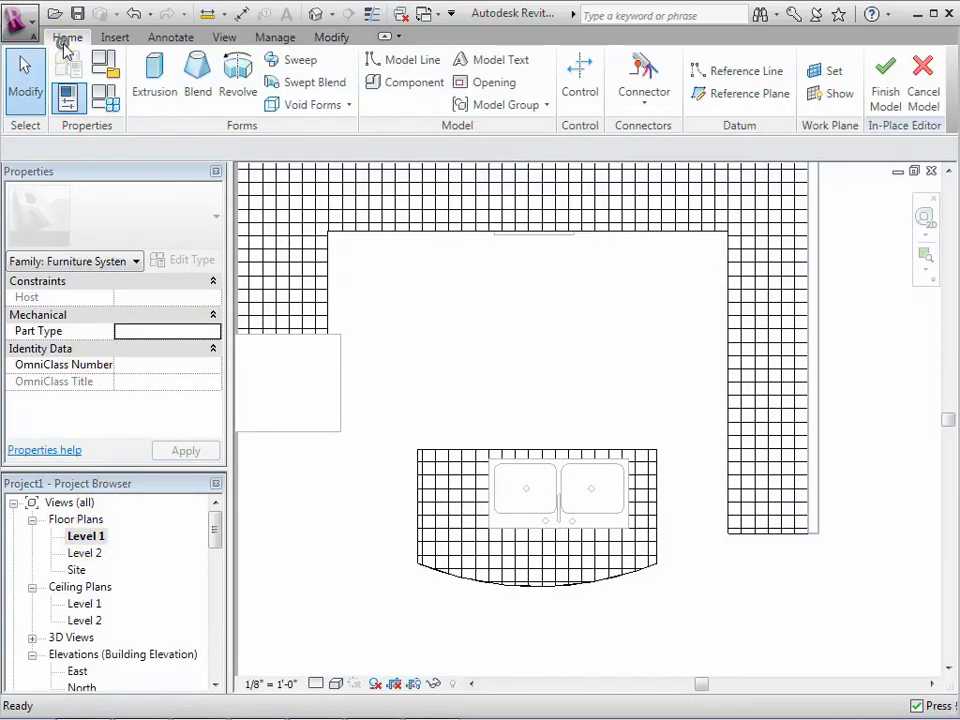
pyautogui.click(155, 80)
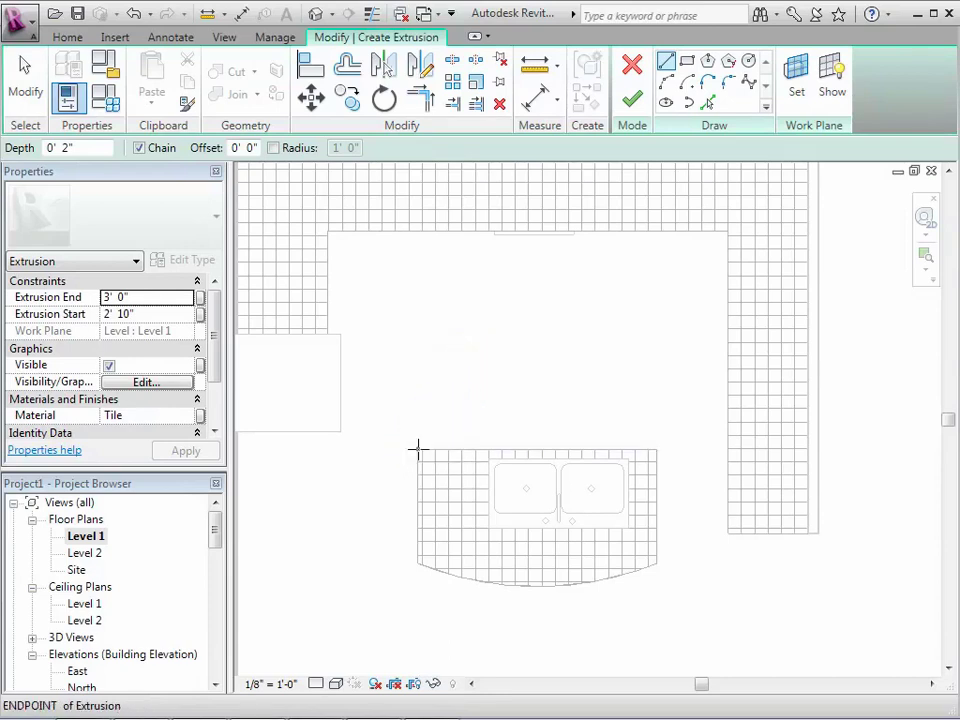
pyautogui.click(416, 448)
pyautogui.click(655, 450)
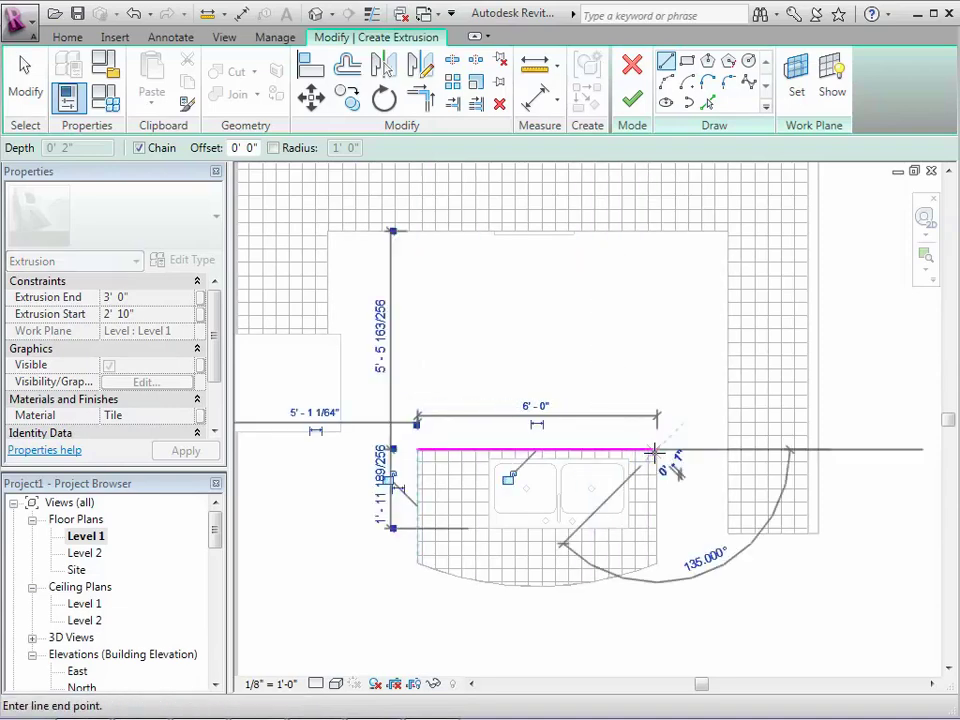
pyautogui.click(655, 562)
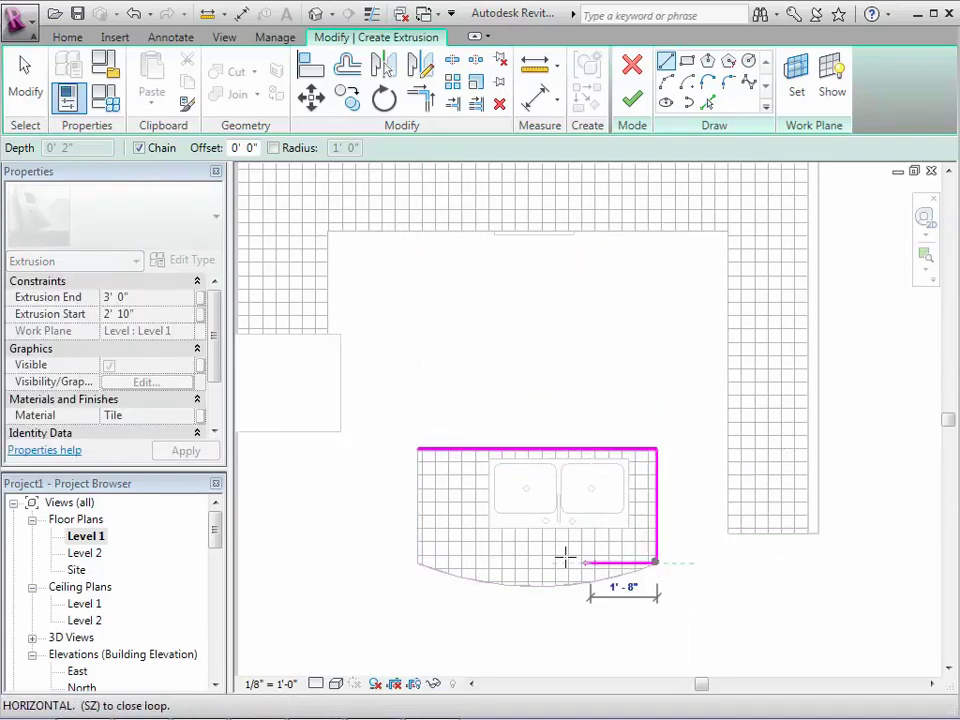
pyautogui.click(416, 562)
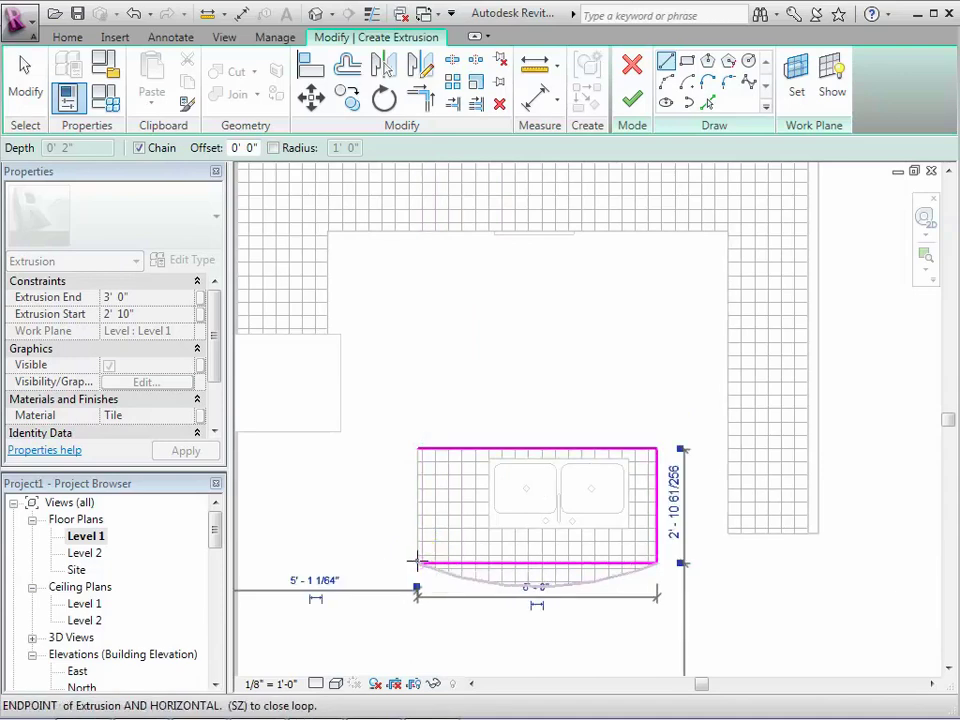
pyautogui.click(418, 447)
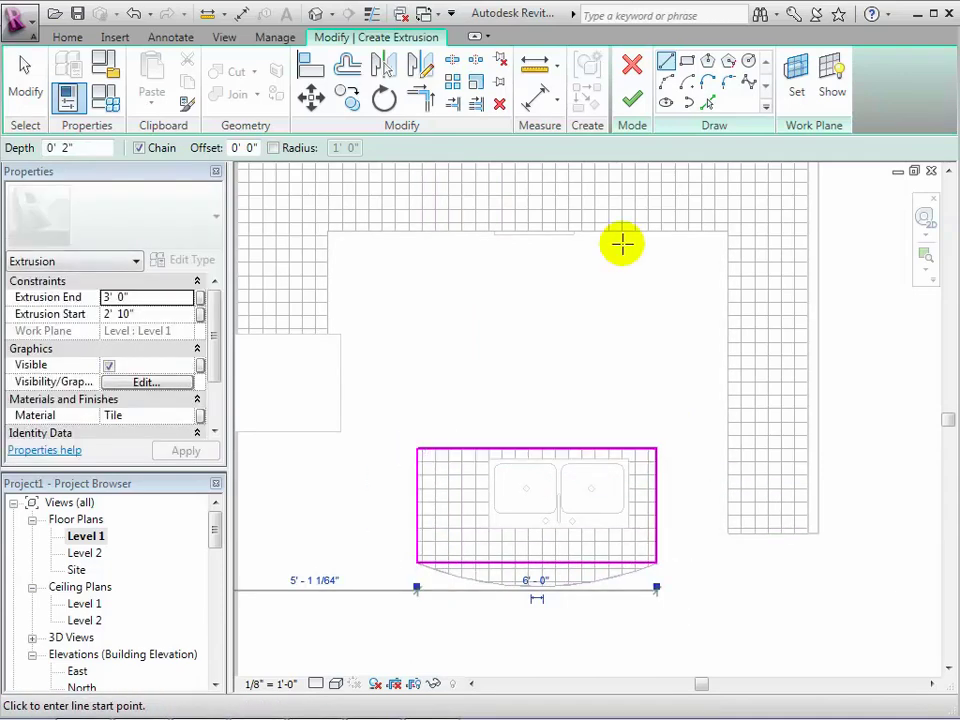
# Add an inset rectangle and set the extrusion to span 0 to 2' 10".
pyautogui.click(687, 62)
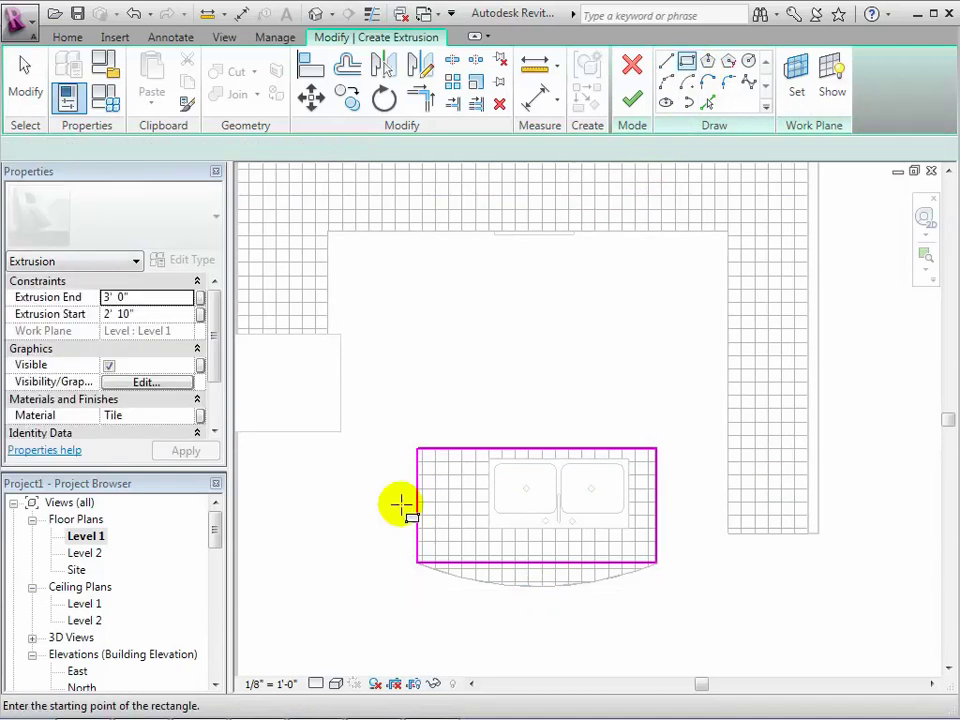
pyautogui.click(422, 451)
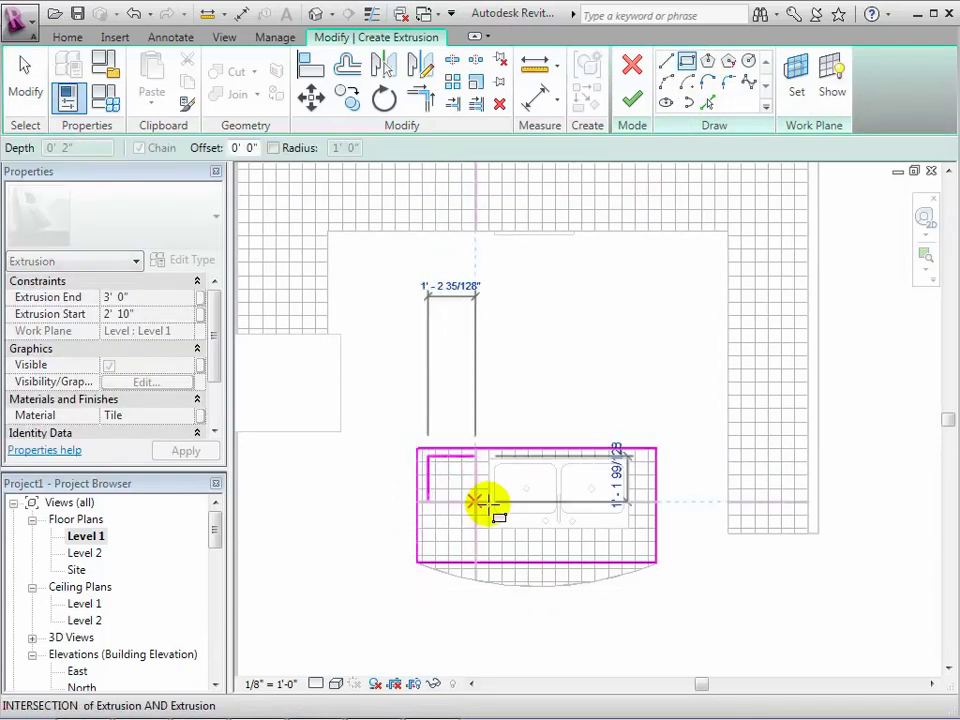
pyautogui.click(642, 553)
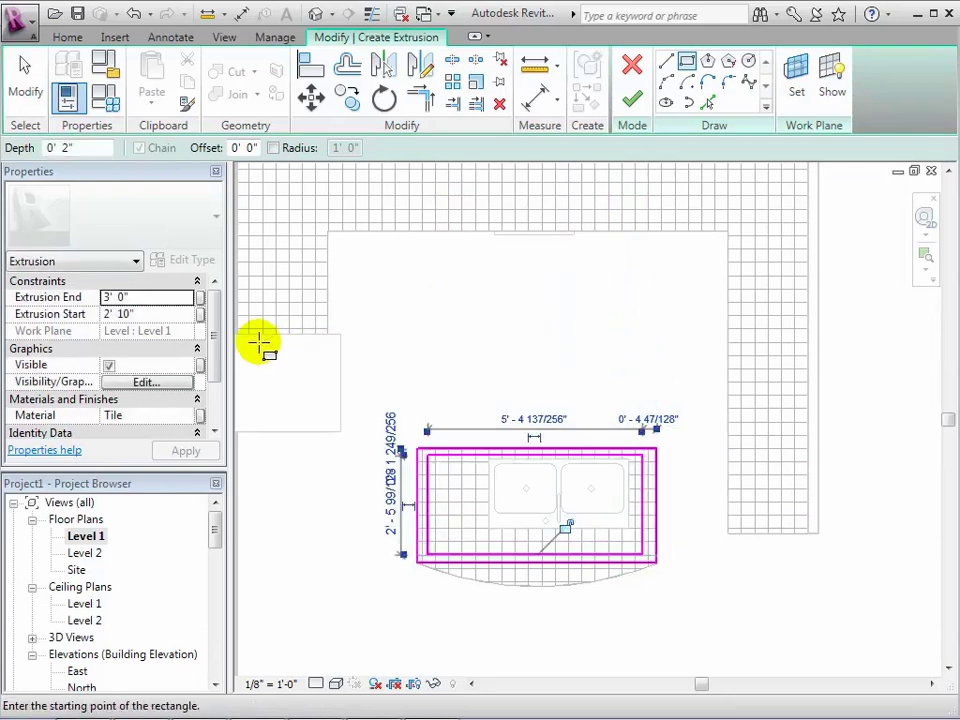
pyautogui.click(128, 297)
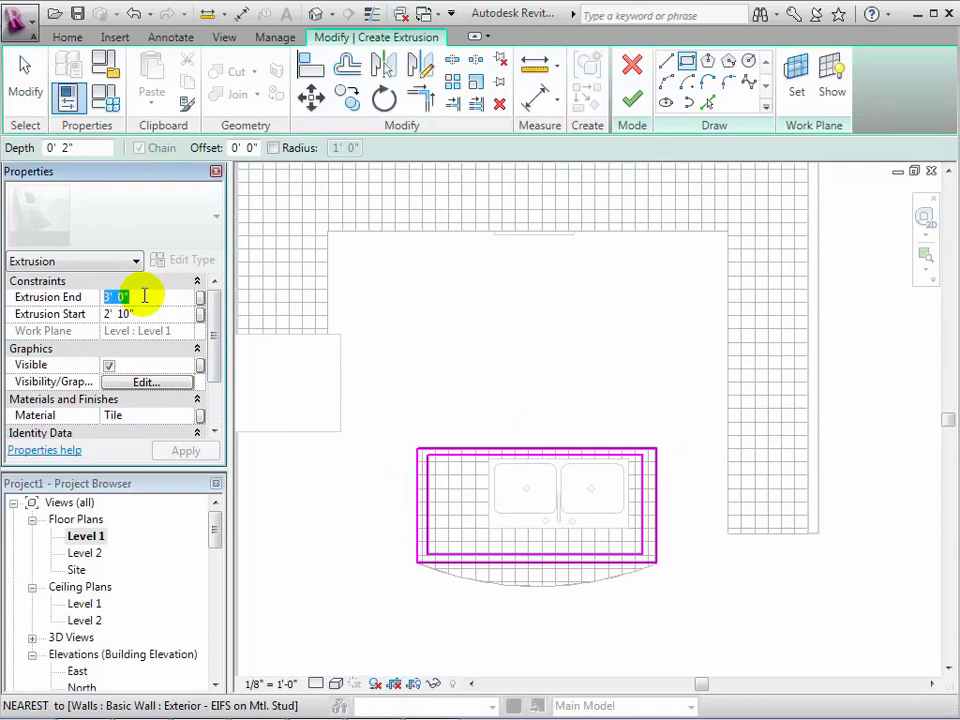
pyautogui.write('2 10')
pyautogui.click(150, 309)
pyautogui.write('0')
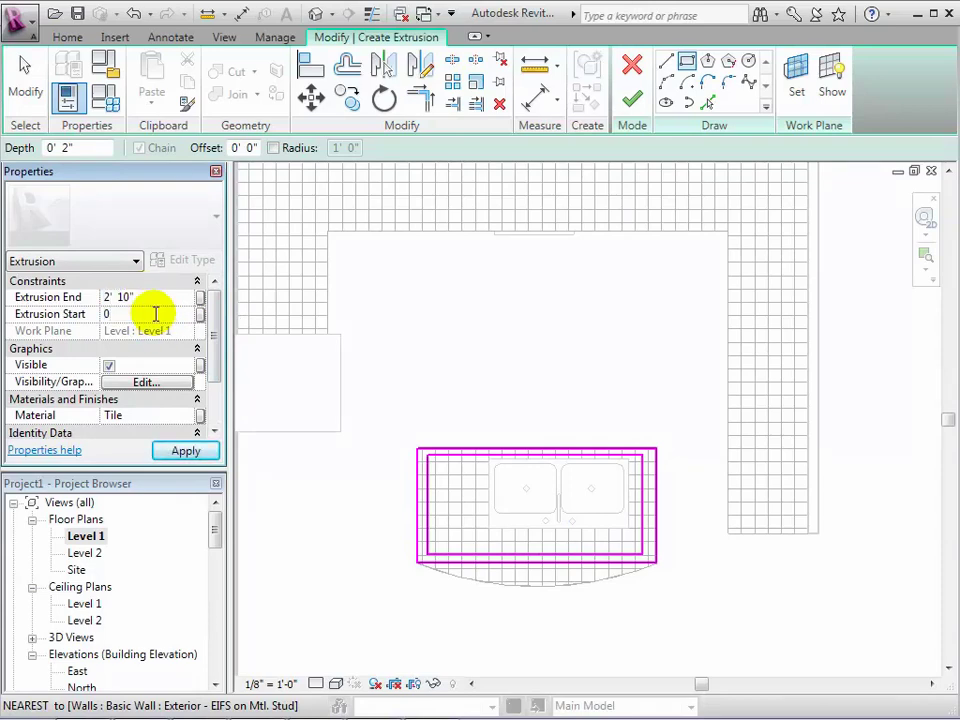
pyautogui.click(155, 314)
# Assign Wood - Cherry to the island base extrusion, finish the sketch, and switch to the default 3D view.
pyautogui.click(184, 416)
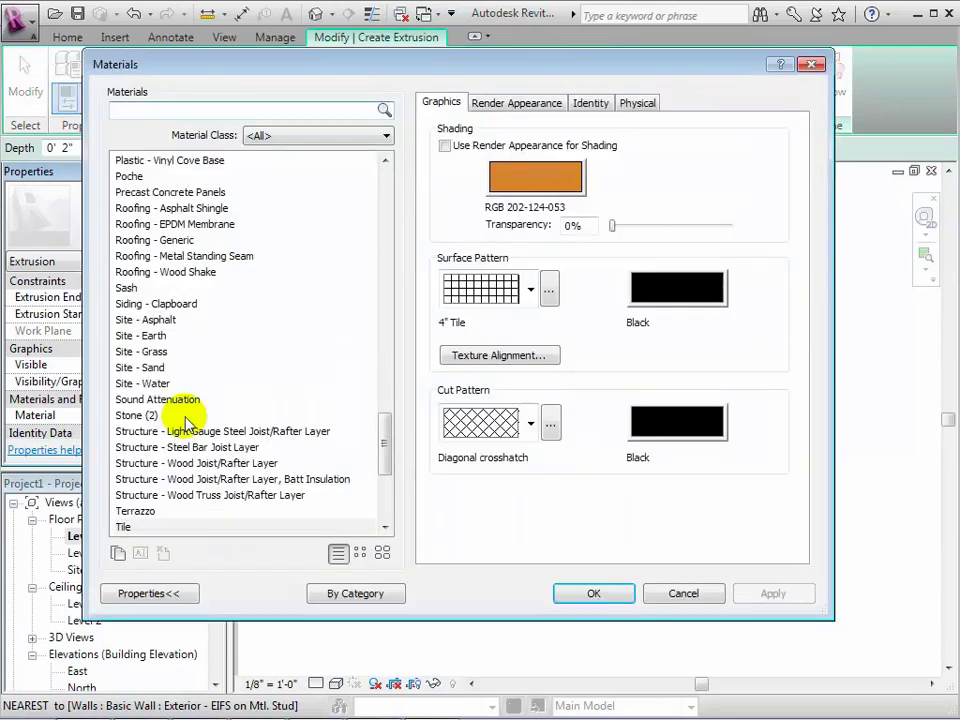
pyautogui.moveTo(386, 443); pyautogui.dragTo(394, 498)
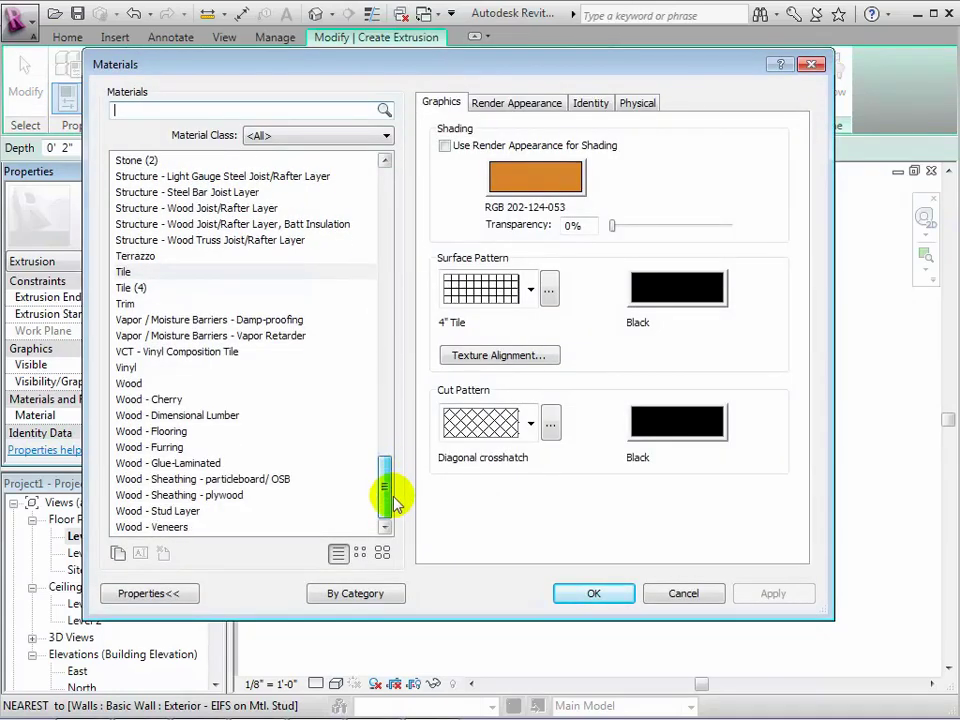
pyautogui.click(169, 401)
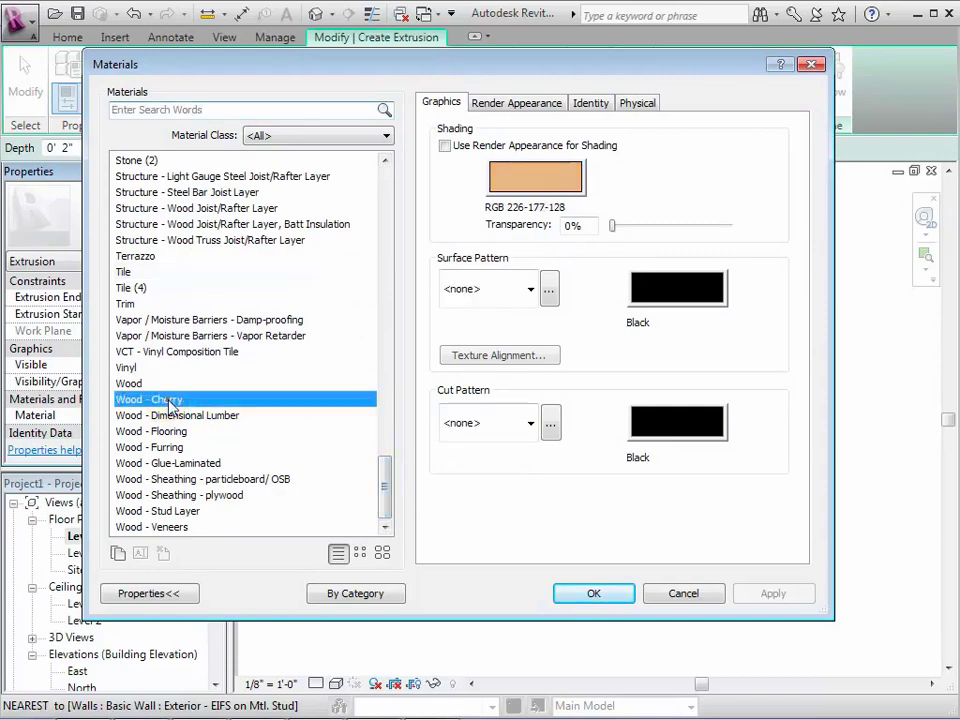
pyautogui.click(593, 594)
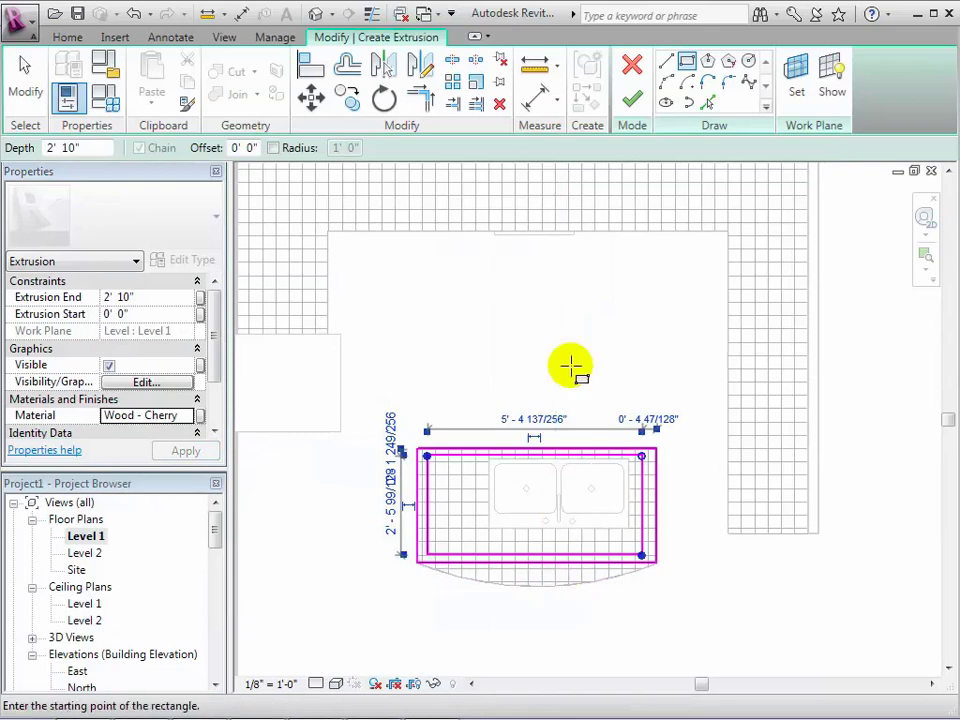
pyautogui.click(635, 100)
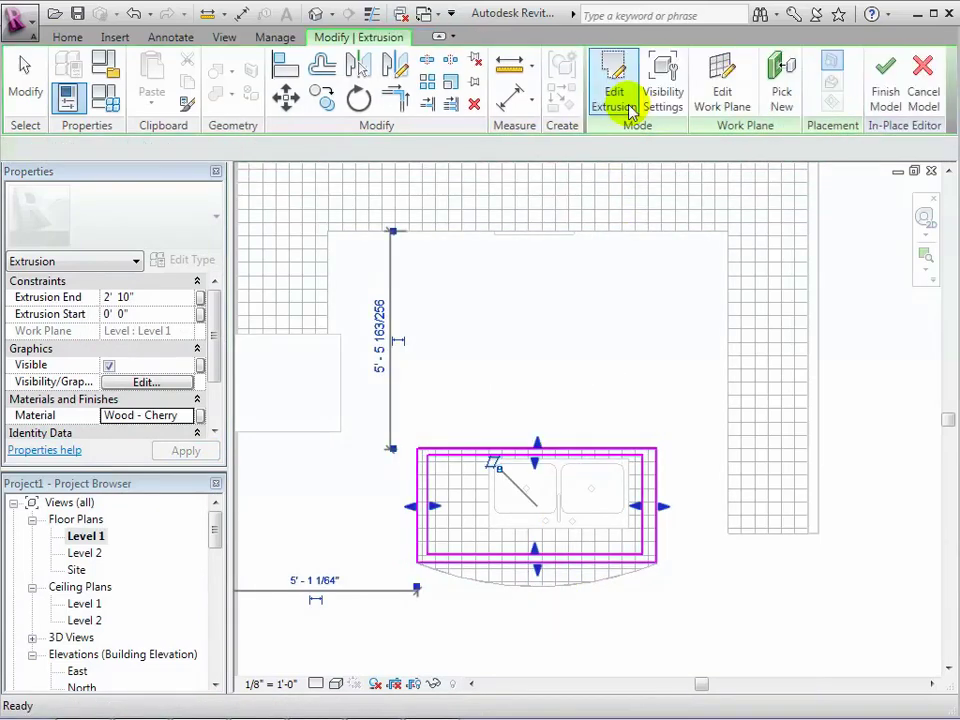
pyautogui.click(320, 14)
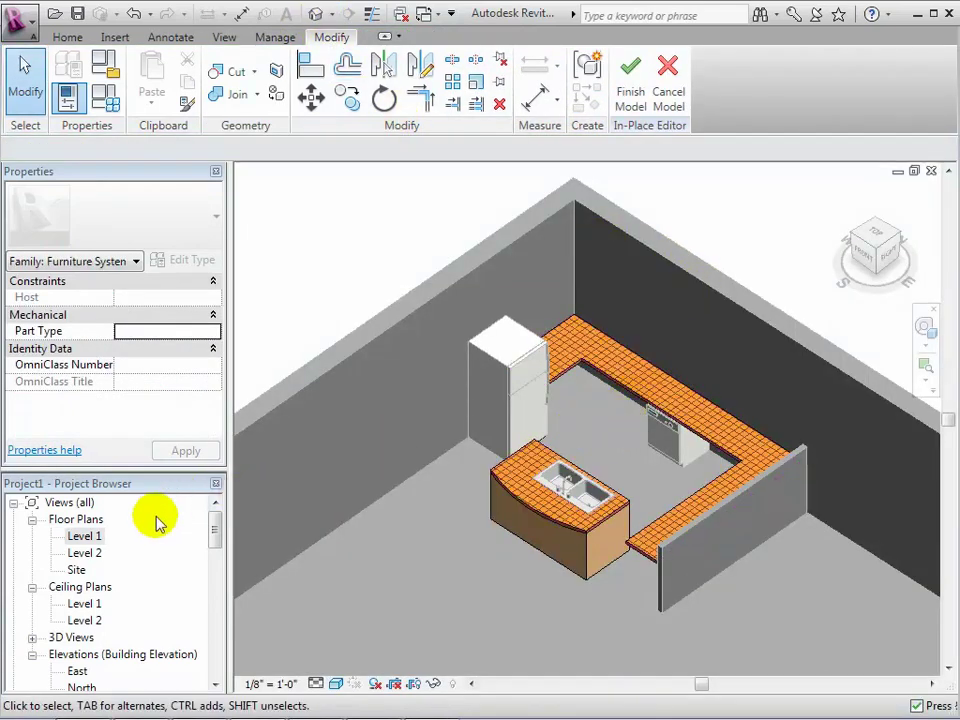
# Create a sweep with its path picked along the peninsula, back counter and fridge-return edges.
pyautogui.click(68, 38)
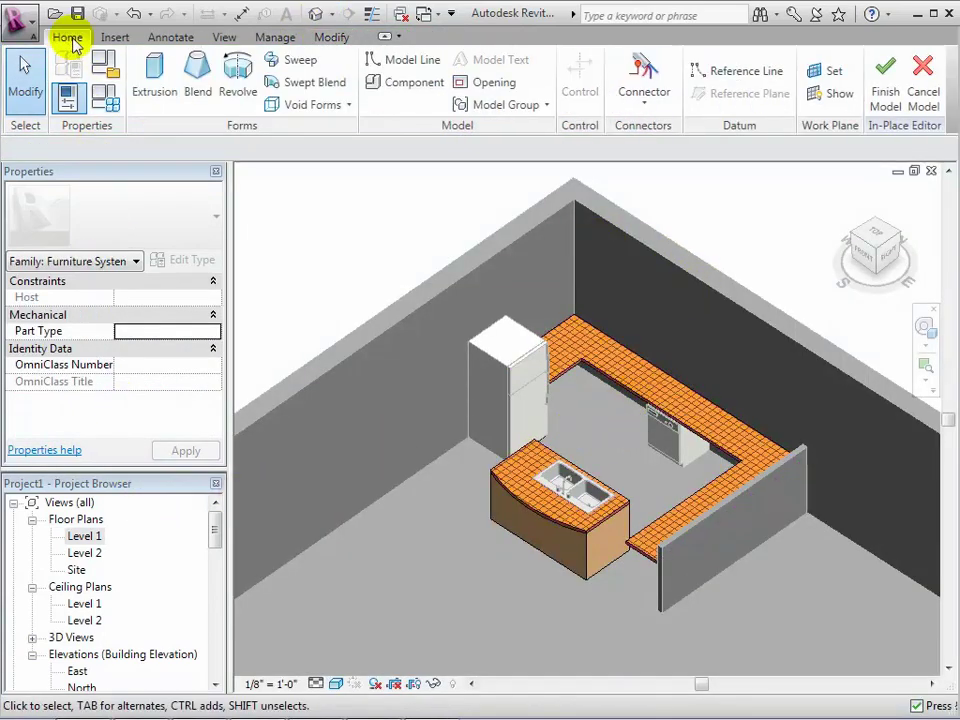
pyautogui.click(298, 62)
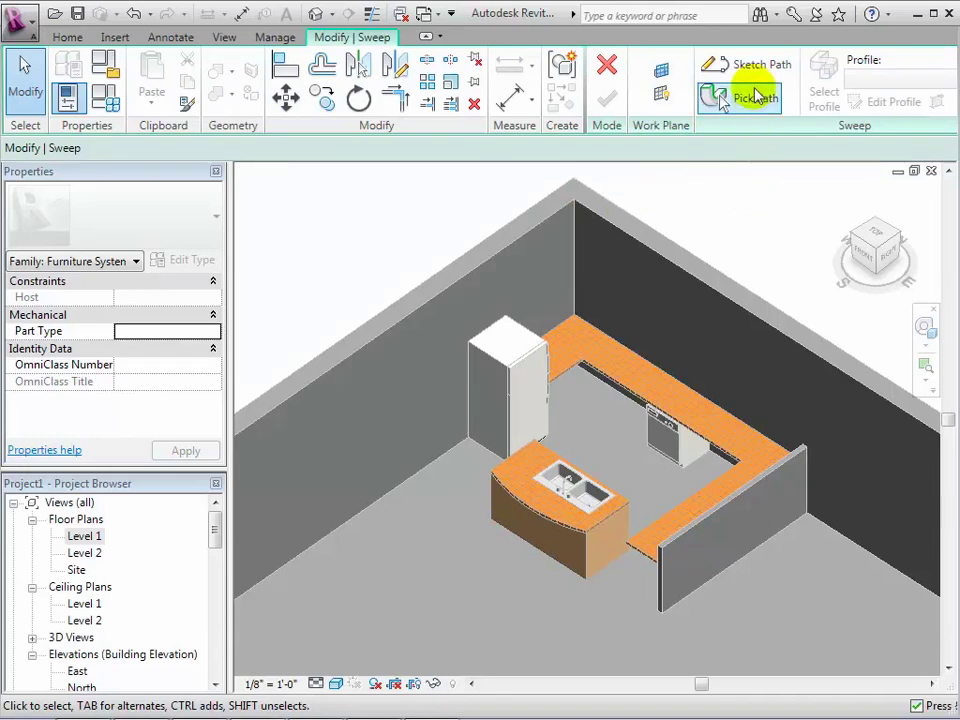
pyautogui.click(747, 99)
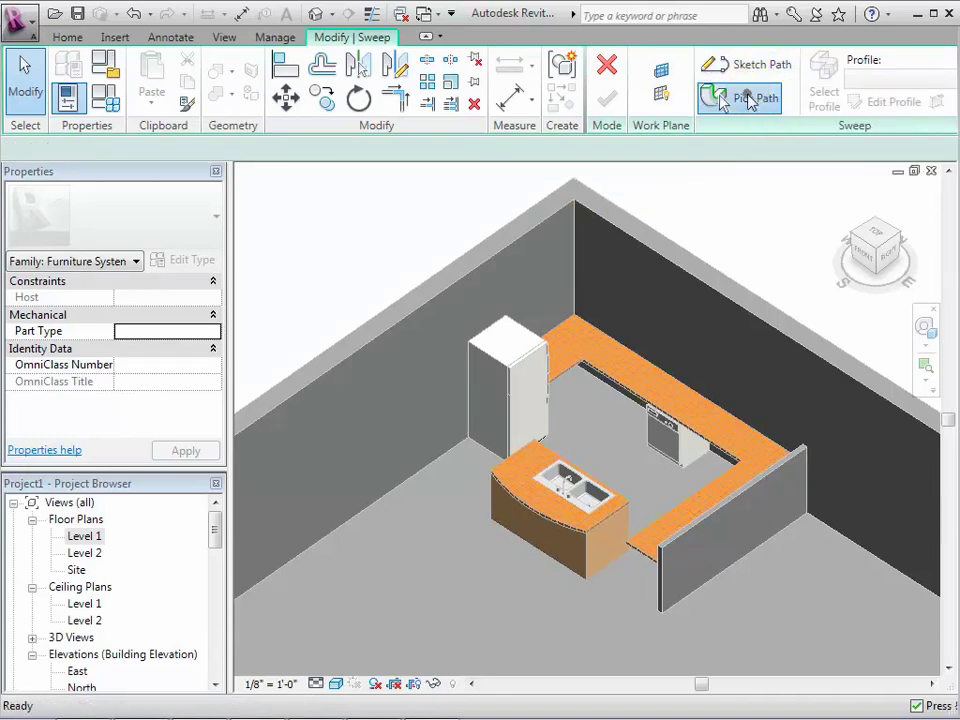
pyautogui.click(699, 500)
pyautogui.click(617, 392)
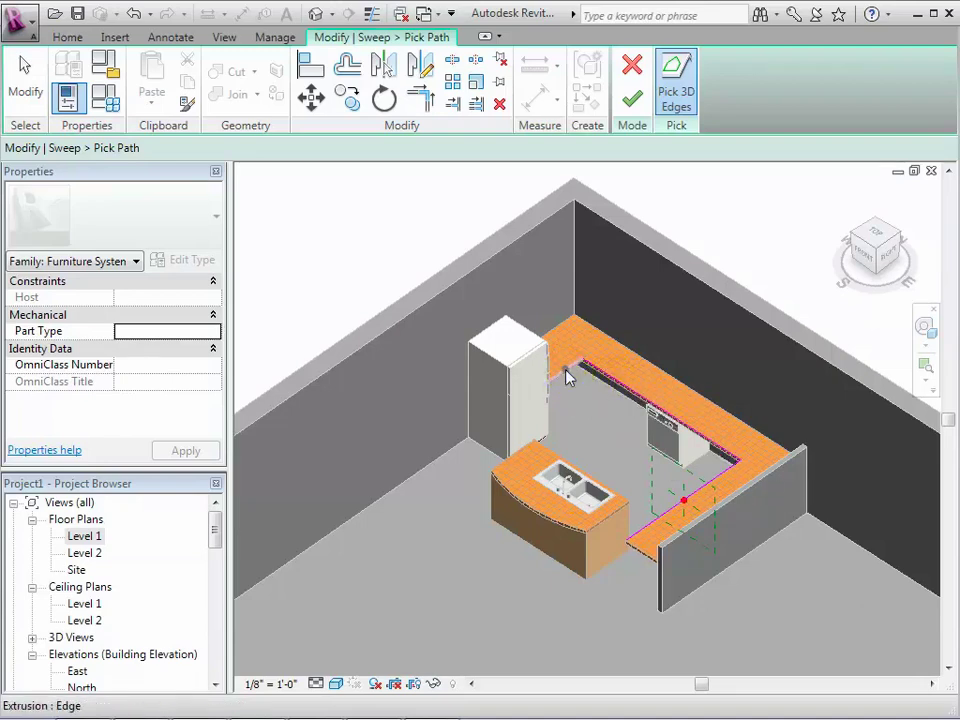
pyautogui.click(566, 377)
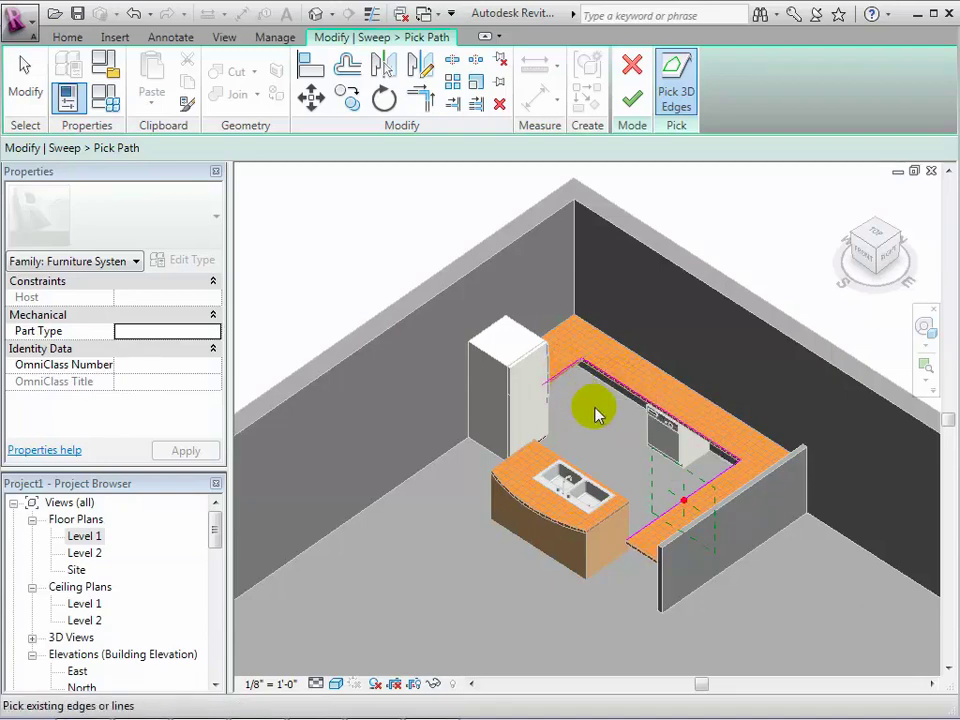
pyautogui.click(631, 99)
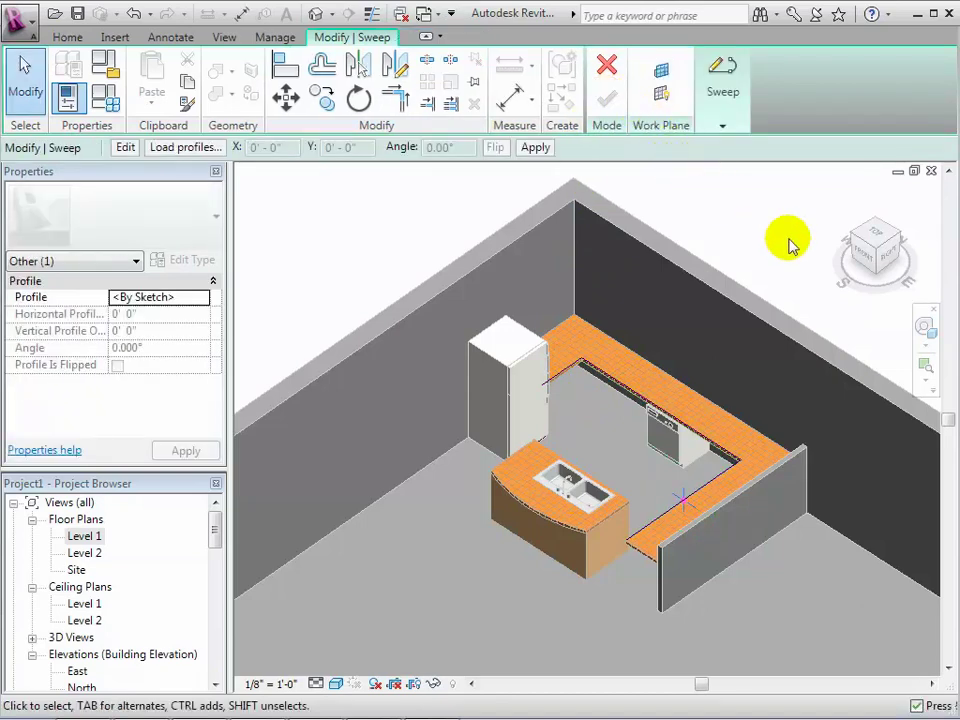
# From the front view, sketch a closed four-sided tapered sweep profile below the counter edge.
pyautogui.click(866, 258)
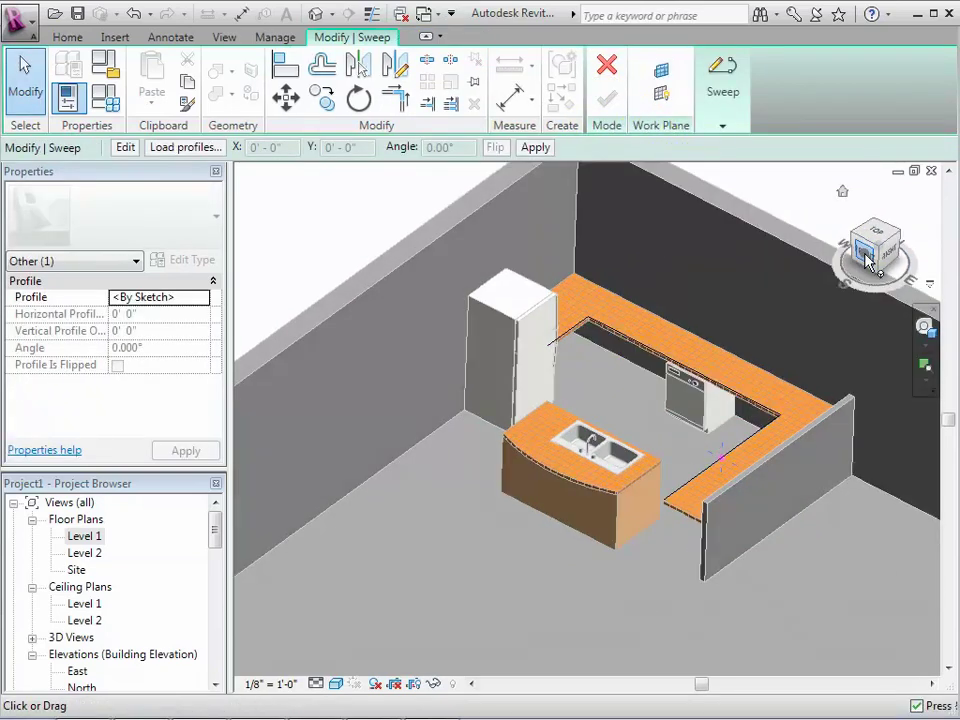
pyautogui.scroll(-3, 792, 357)
pyautogui.scroll(-2, 774, 390)
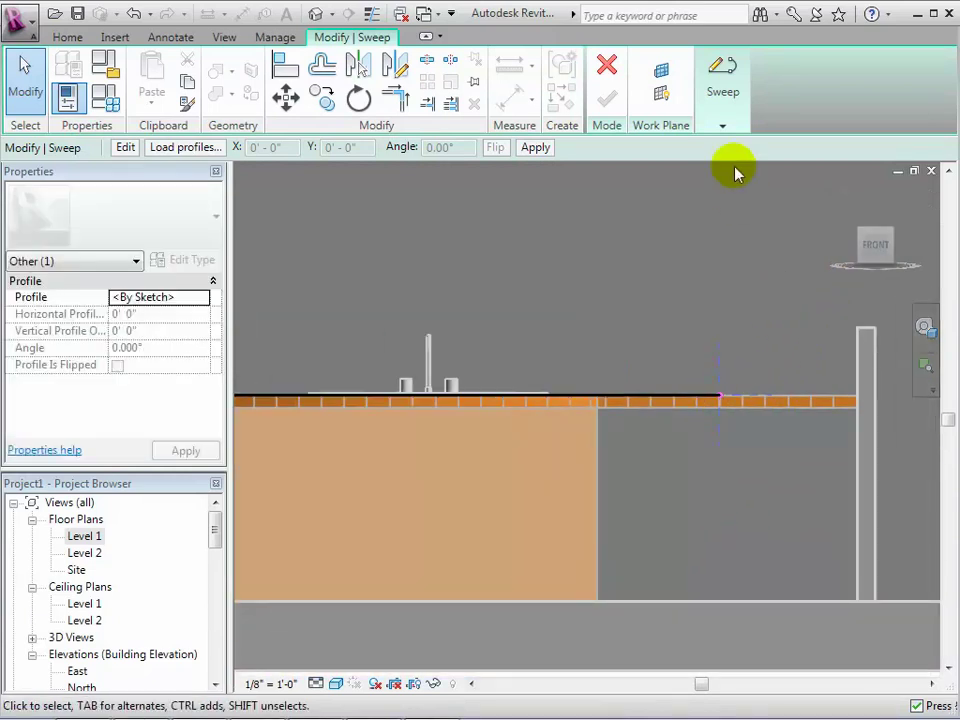
pyautogui.click(727, 129)
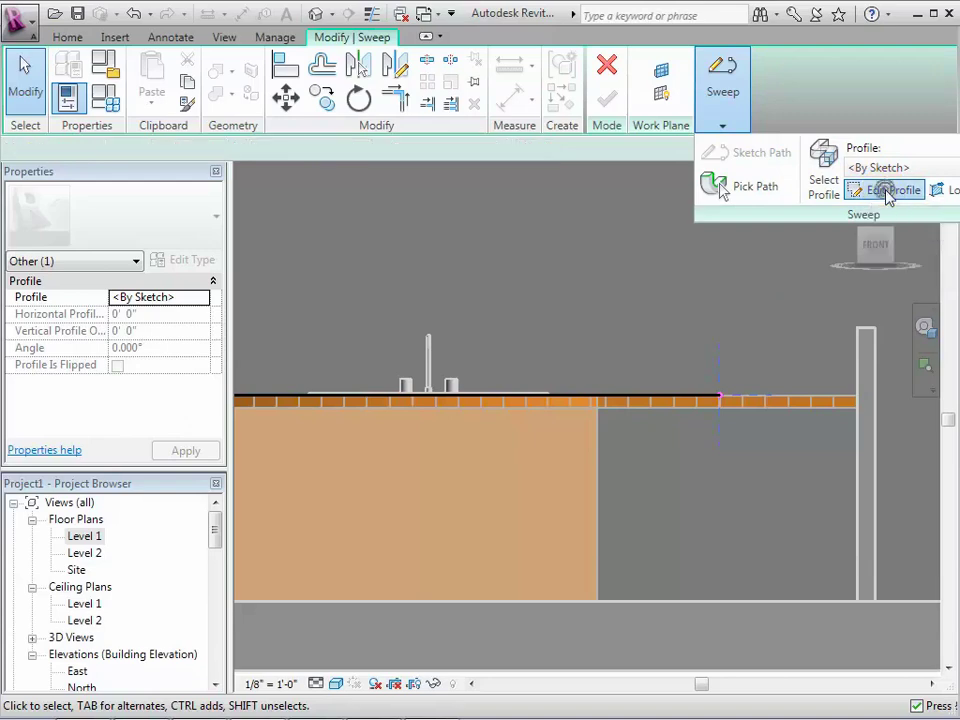
pyautogui.click(888, 195)
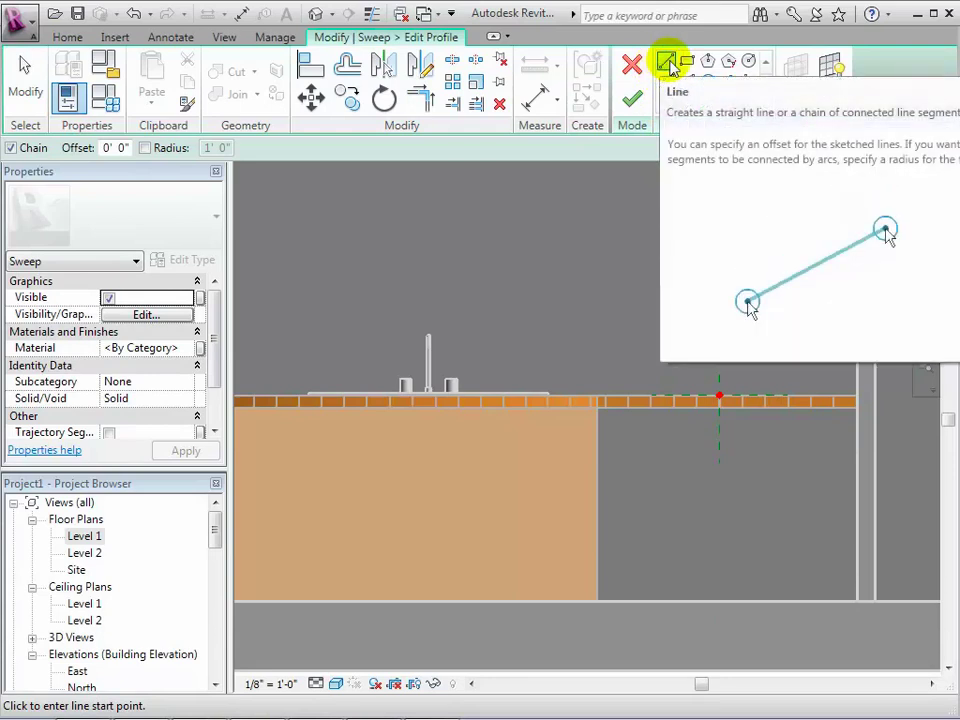
pyautogui.click(718, 397)
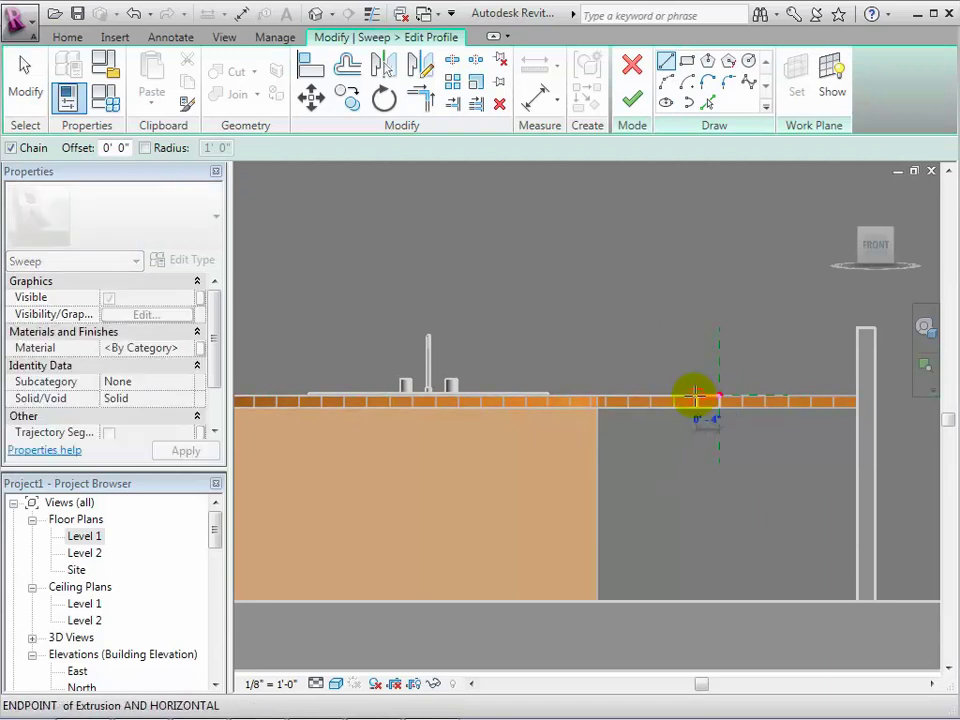
pyautogui.click(698, 397)
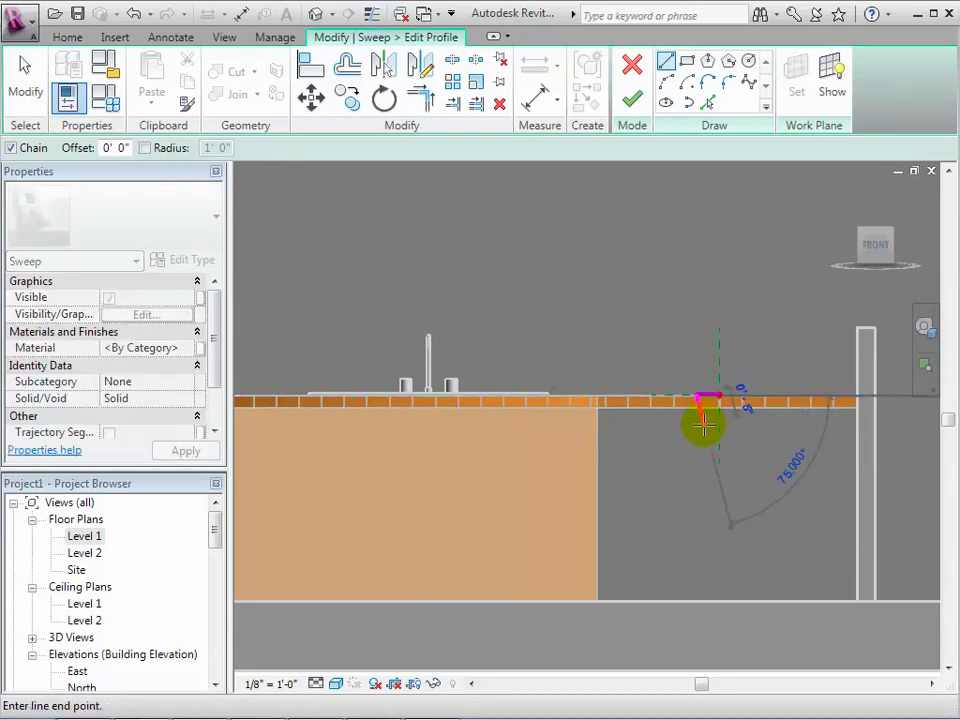
pyautogui.click(712, 432)
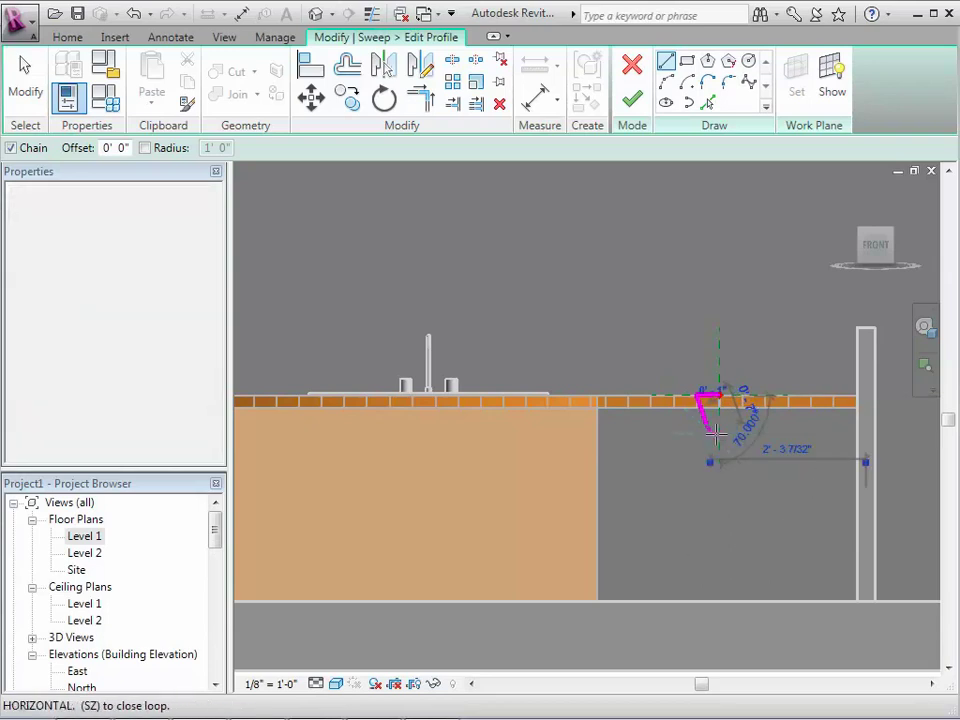
pyautogui.click(718, 398)
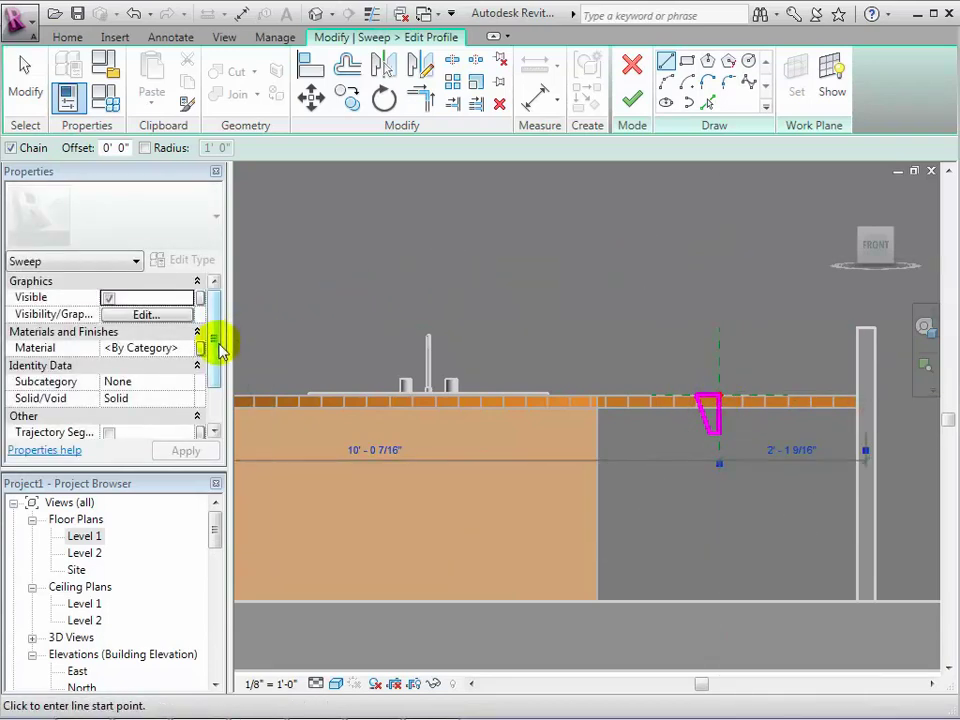
pyautogui.moveTo(214, 342)
pyautogui.mouseDown()
pyautogui.moveTo(215, 380)
pyautogui.moveTo(214, 350)
pyautogui.mouseUp()
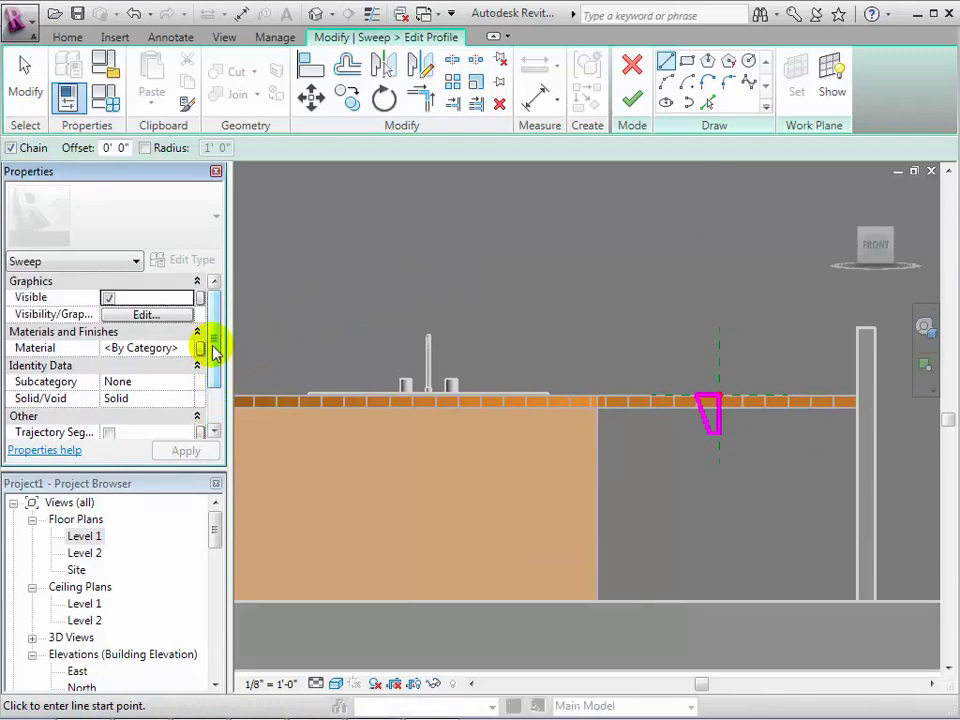
pyautogui.click(633, 102)
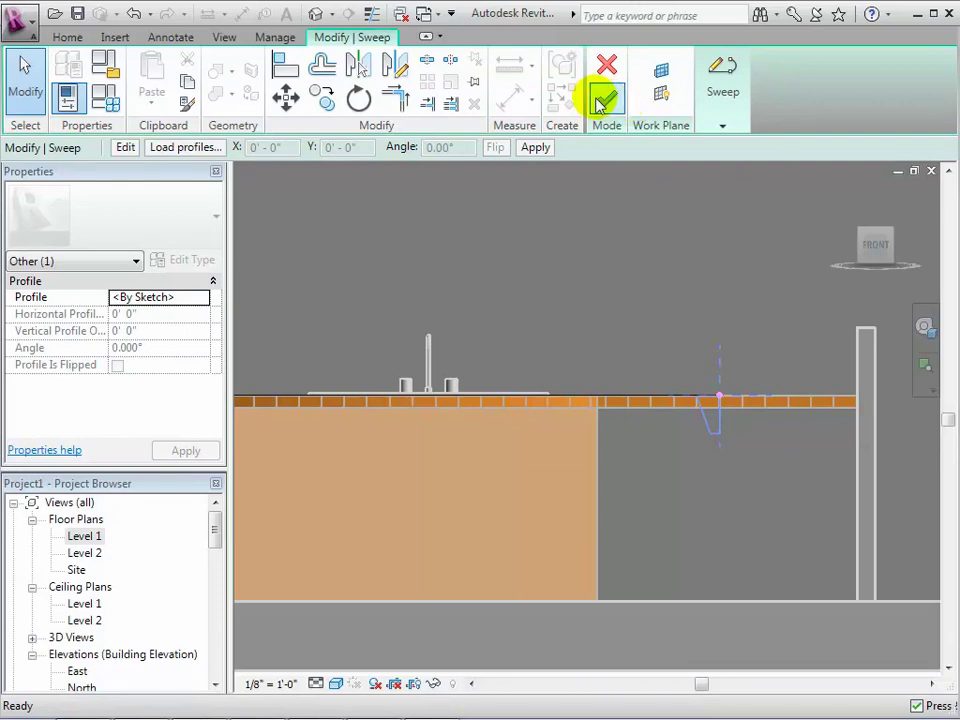
# Finish the tapered sweep and orbit, zoom and pan the default 3D view to inspect it.
pyautogui.click(607, 97)
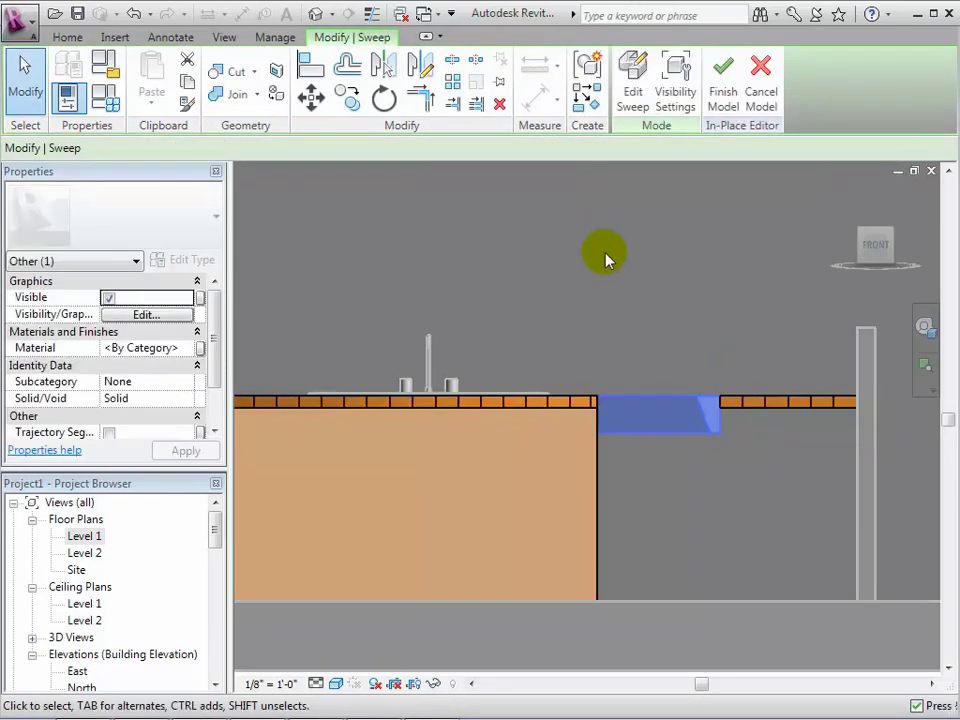
pyautogui.click(317, 15)
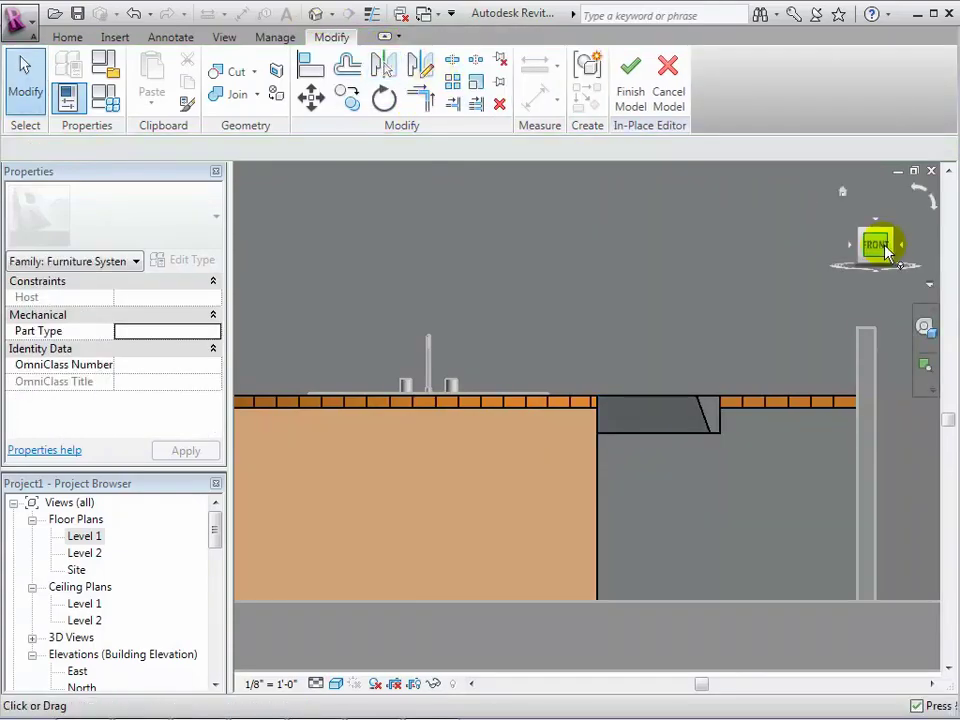
pyautogui.moveTo(883, 246); pyautogui.dragTo(836, 285)
pyautogui.scroll(-2, 568, 360)
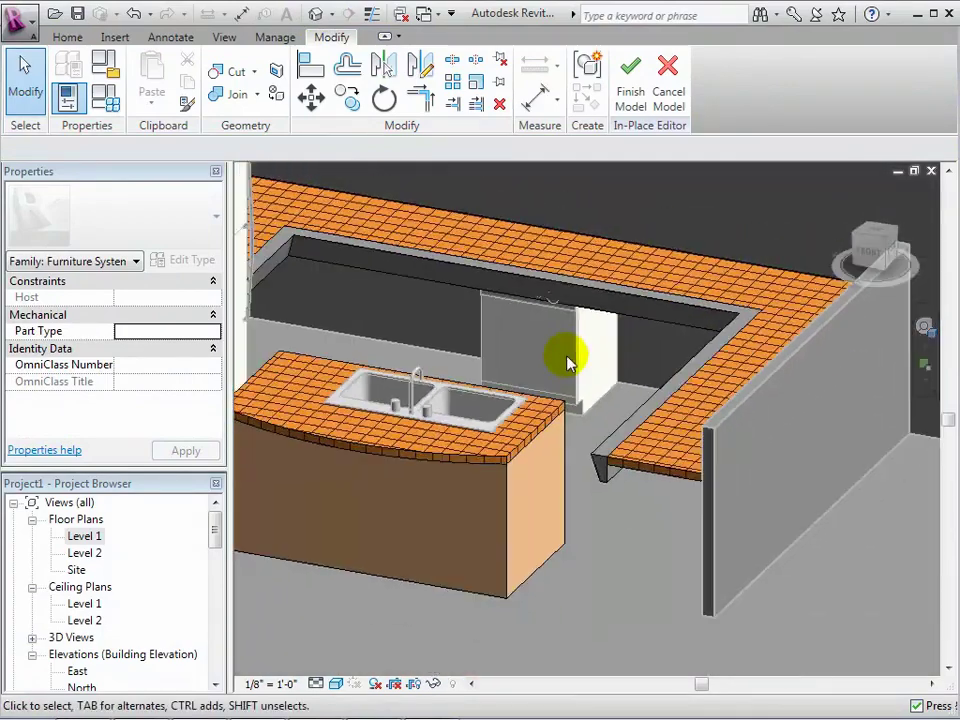
pyautogui.scroll(-2, 566, 362)
pyautogui.scroll(-1, 471, 236)
pyautogui.scroll(-2, 527, 219)
pyautogui.moveTo(527, 219); pyautogui.dragTo(740, 250, button='middle')
pyautogui.moveTo(890, 258)
pyautogui.mouseDown()
pyautogui.moveTo(874, 242)
pyautogui.moveTo(868, 252)
pyautogui.mouseUp()
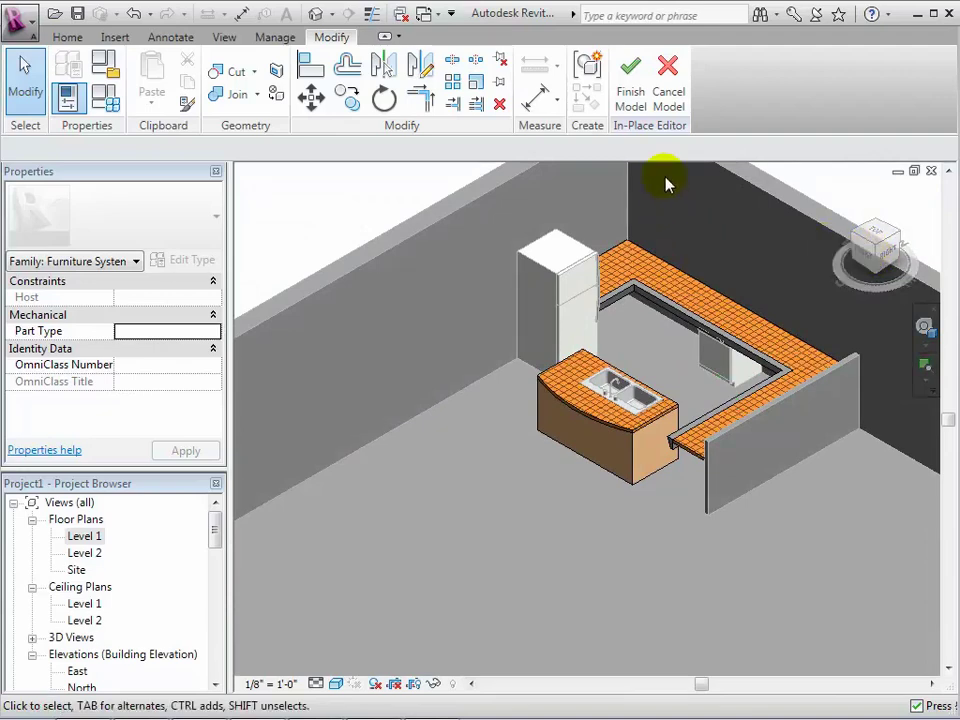
# Finish the Kitchen Counter in-place model with its sweep ledge, curved island and tiled counters.
pyautogui.click(630, 87)
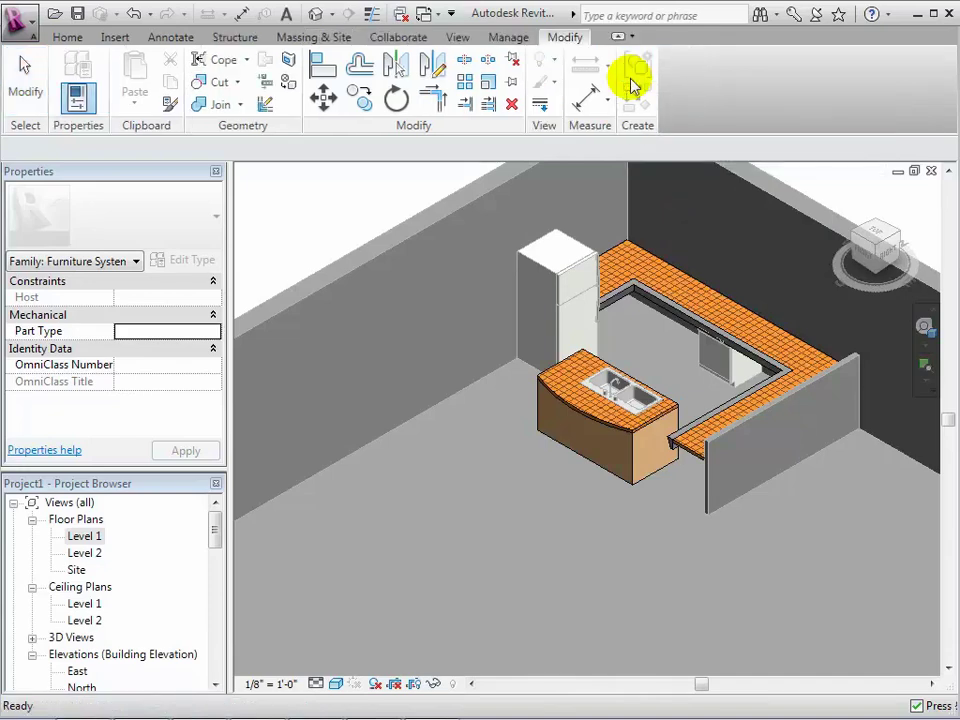